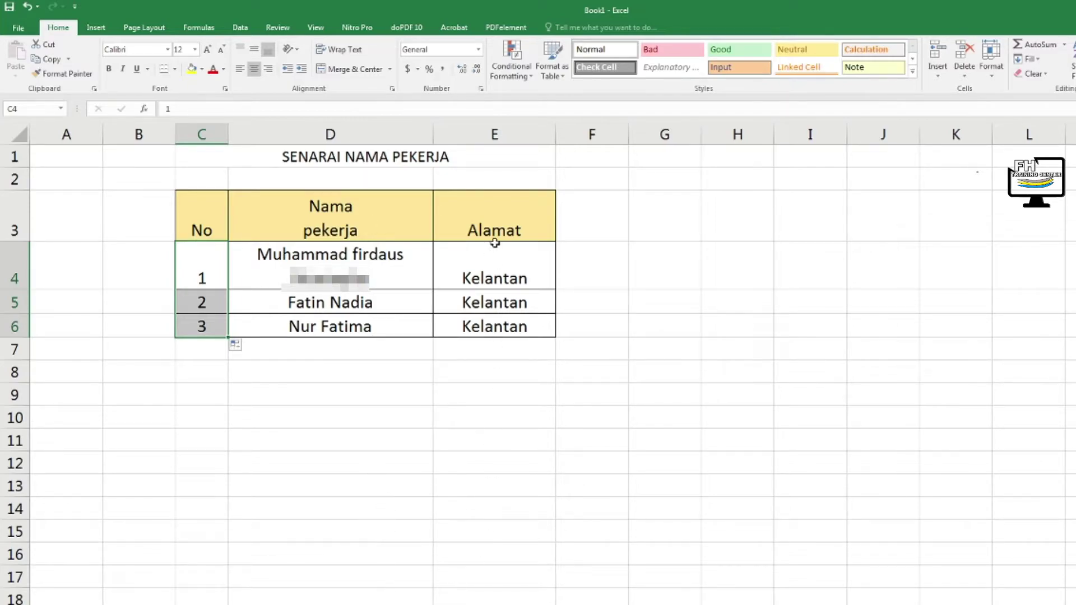
Insert a new column before the Alamat column and give it the header "Gaji" in row 3
{"action": "left_click", "coordinate": [533, 131]}
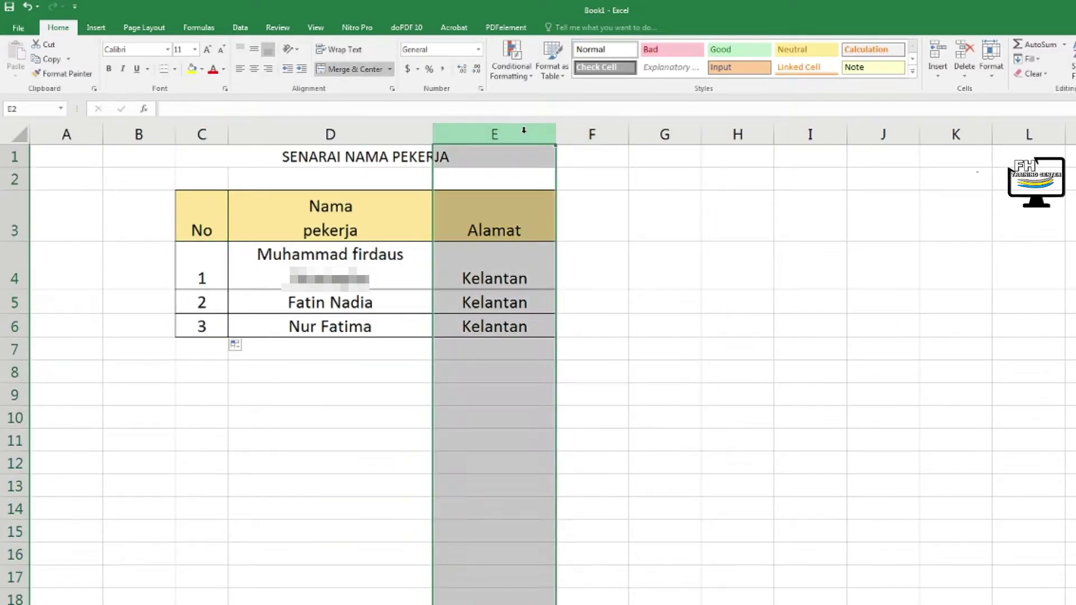
{"action": "right_click", "coordinate": [523, 133]}
{"action": "left_click", "coordinate": [560, 219]}
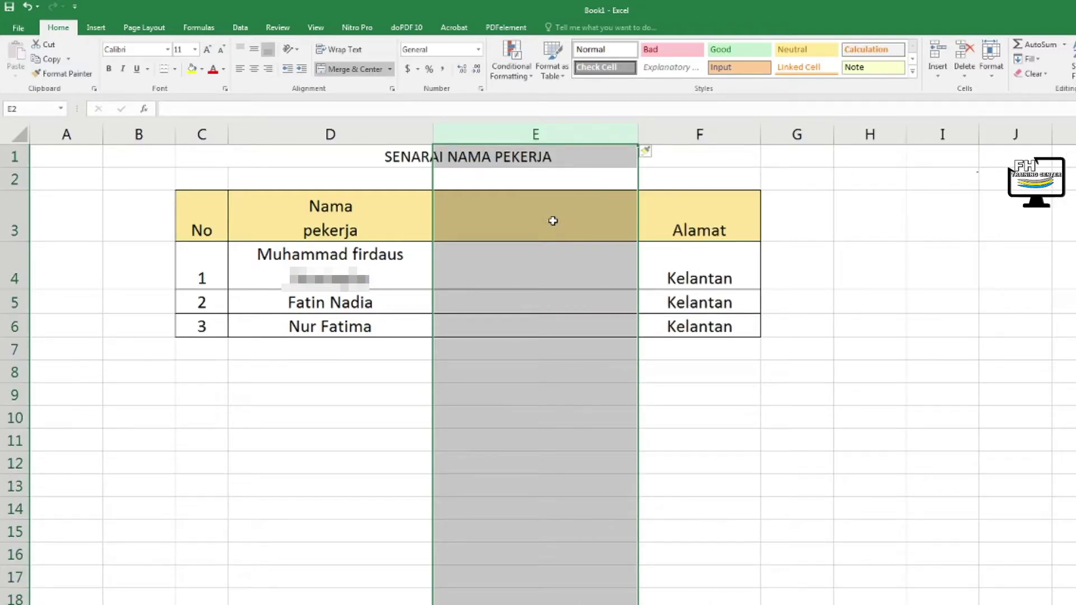
{"action": "left_click", "coordinate": [536, 219]}
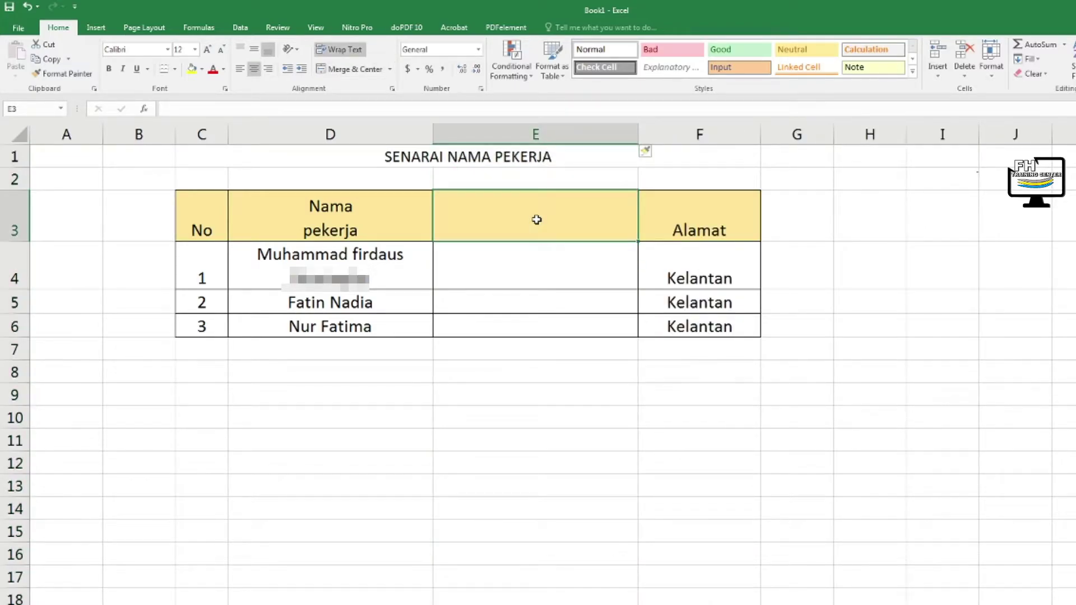
{"action": "type", "text": "Gaji"}
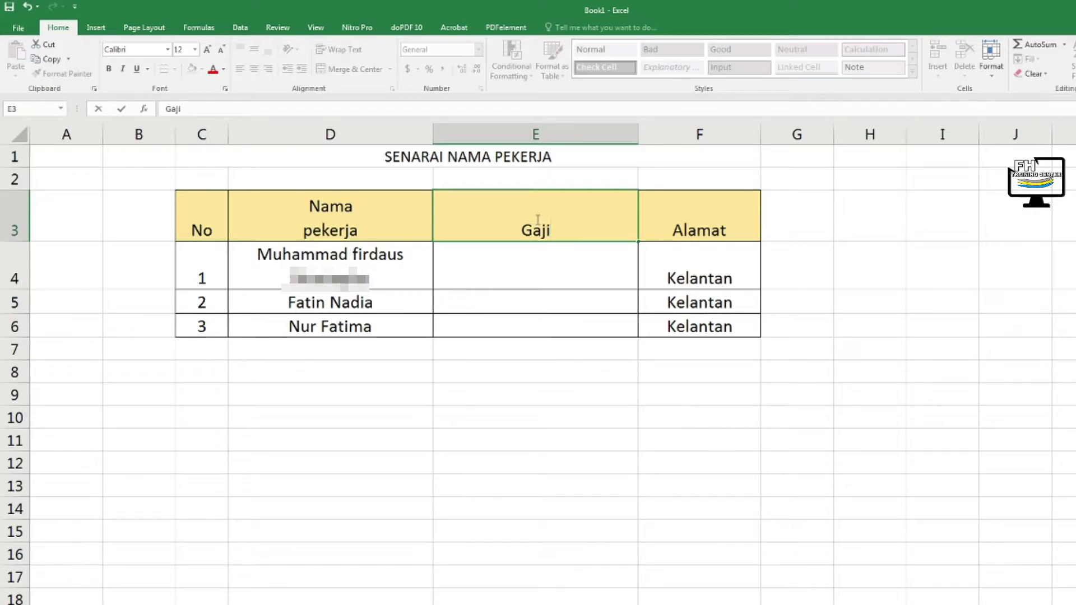
Fill the Gaji column with 4000, 2000 and 6000 for workers 1, 2 and 3
{"action": "left_click", "coordinate": [526, 273]}
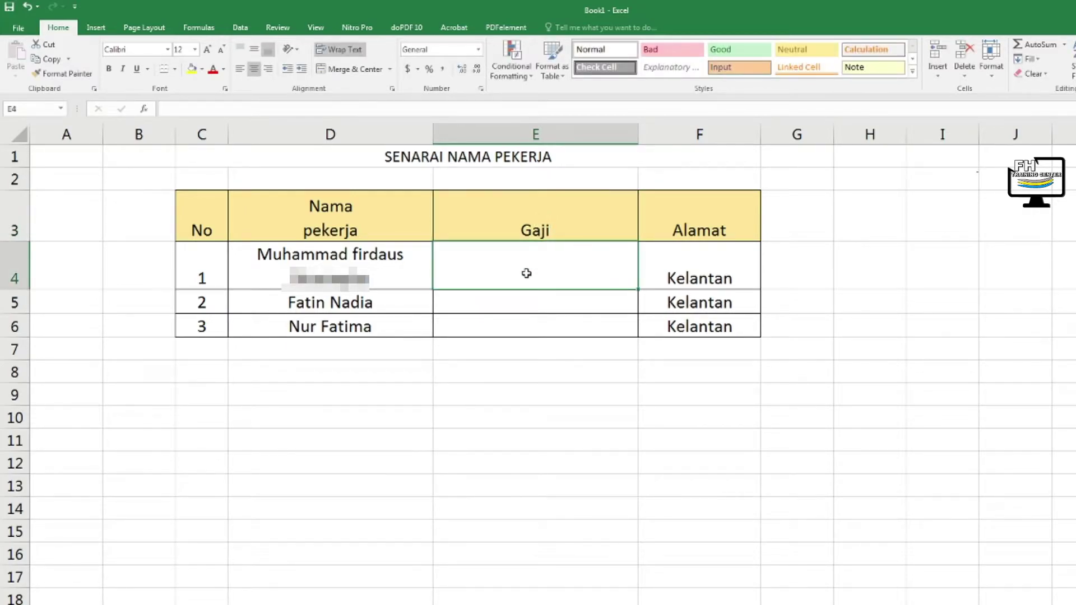
{"action": "type", "text": "4000"}
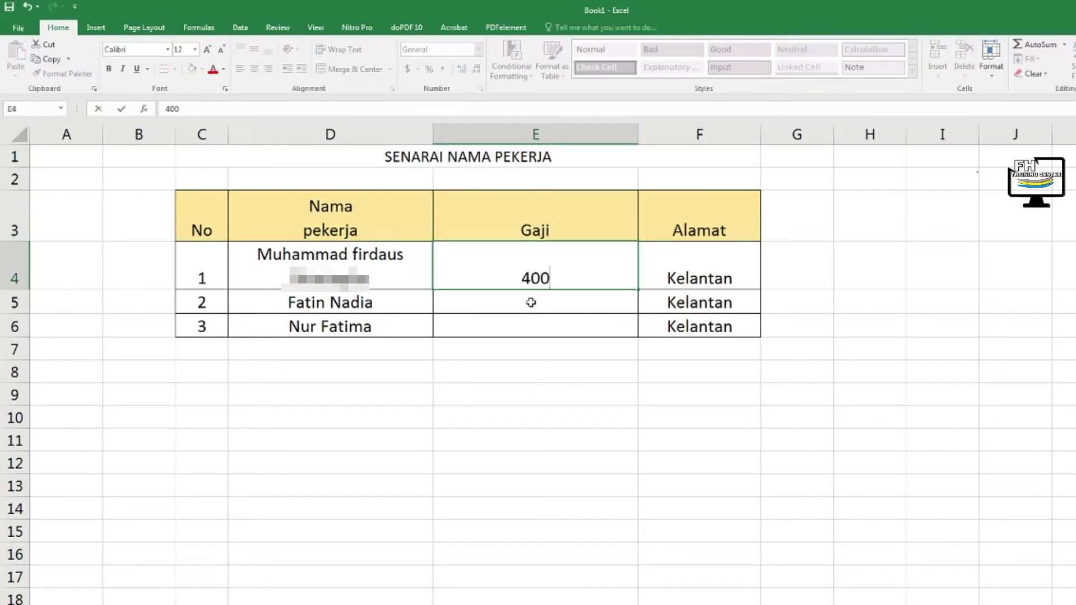
{"action": "left_click", "coordinate": [535, 306]}
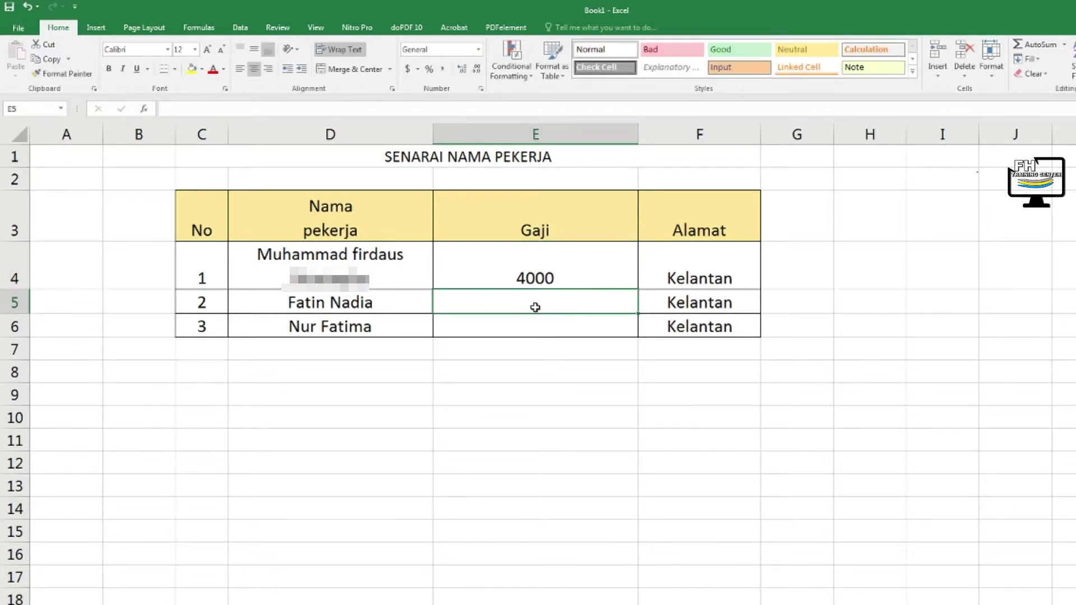
{"action": "type", "text": "2000"}
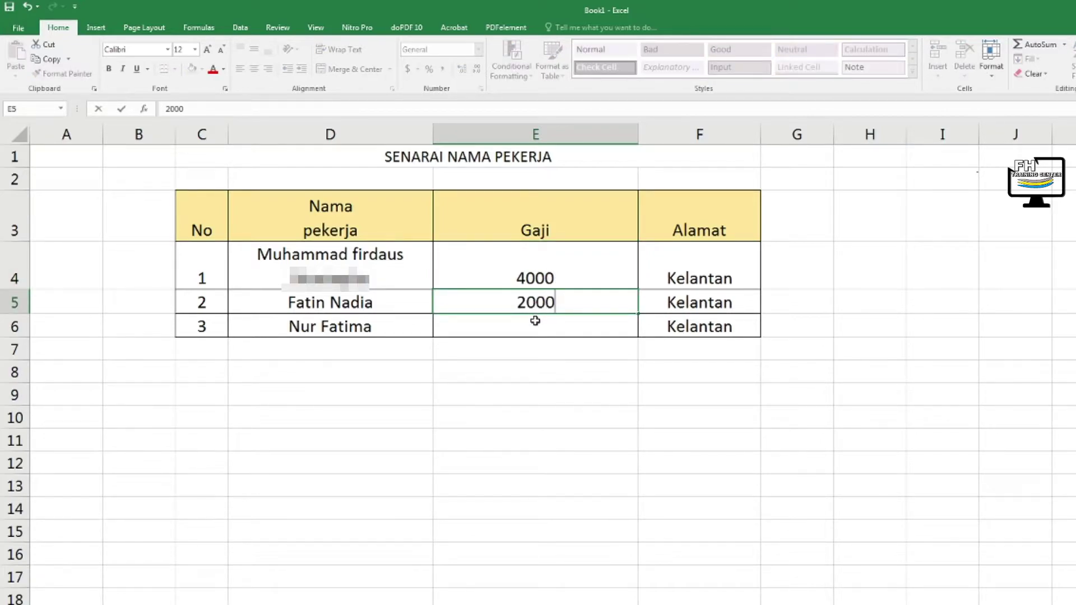
{"action": "left_click", "coordinate": [535, 329]}
{"action": "type", "text": "6000"}
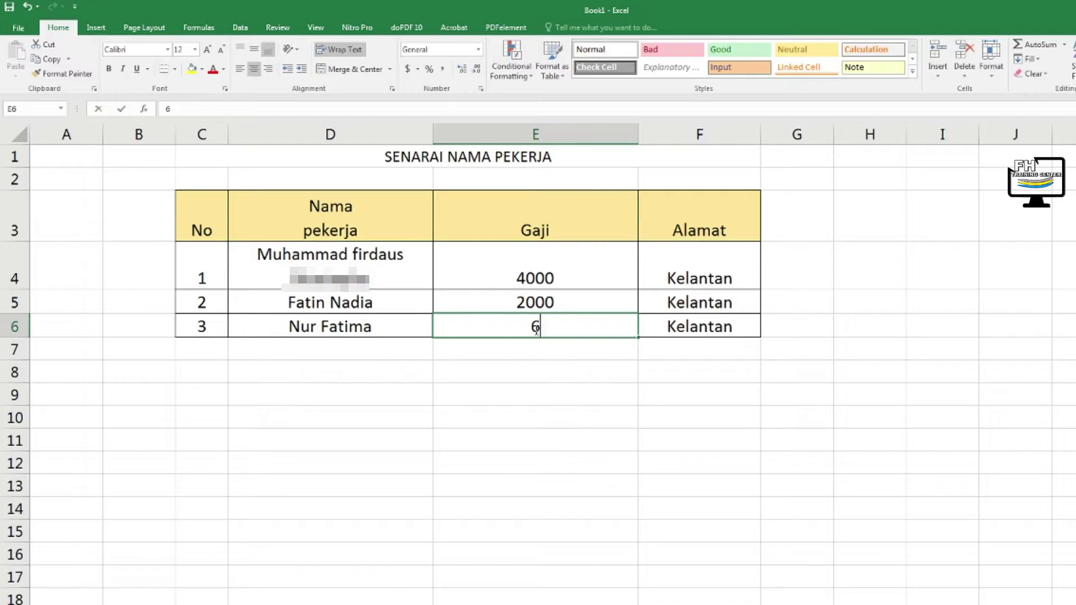
{"action": "left_click", "coordinate": [535, 365]}
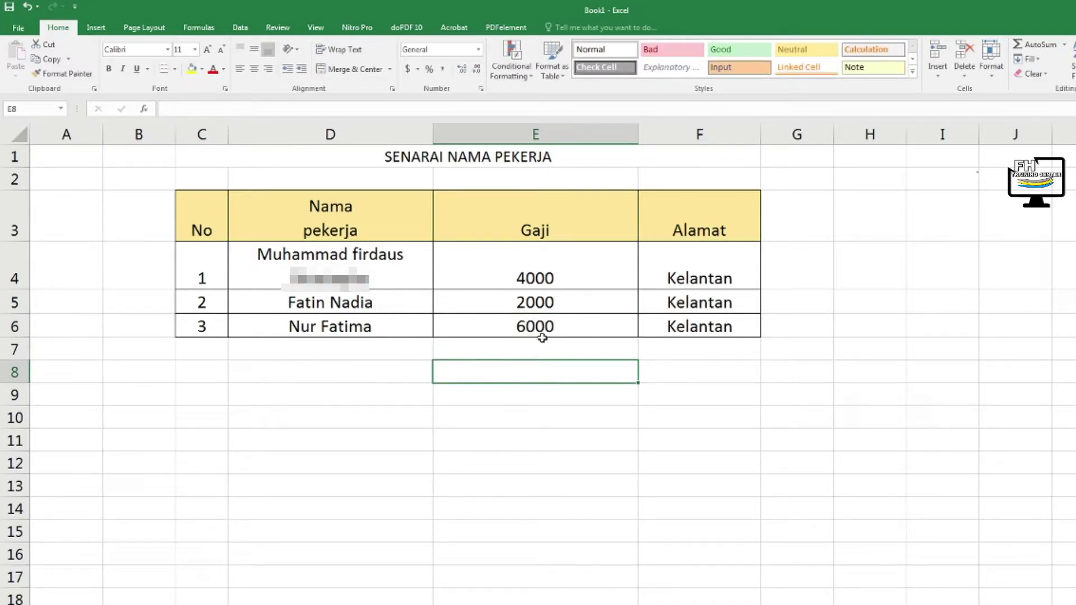
Enter the label "Jumlah gaji" in cell D8 below the table
{"action": "left_click", "coordinate": [365, 376]}
{"action": "type", "text": "JUm"}
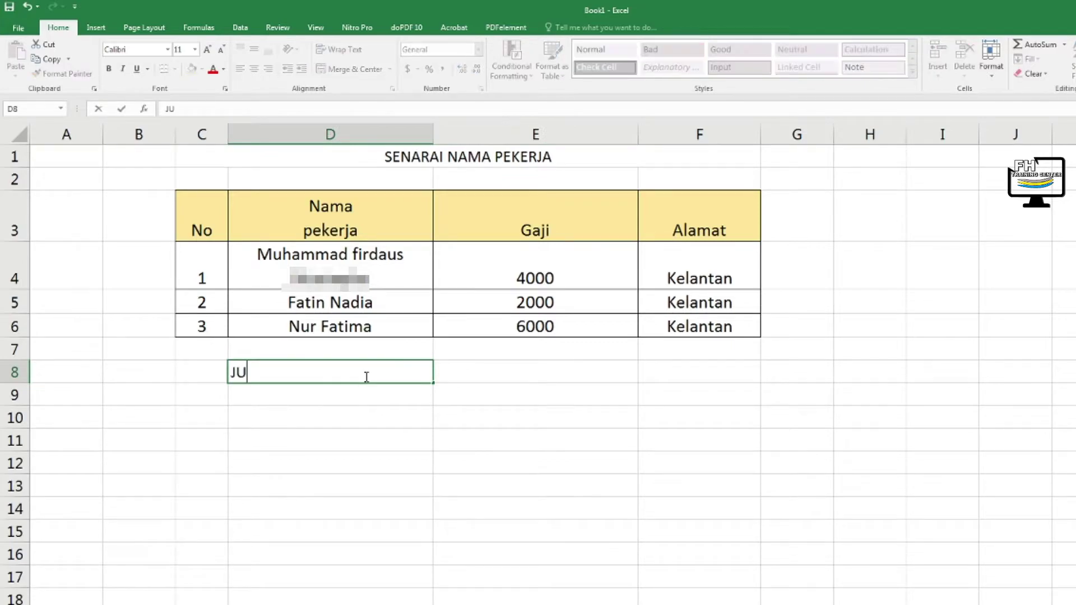
{"action": "key", "text": "BackSpace"}
{"action": "key", "text": "BackSpace"}
{"action": "type", "text": "umlah gaji"}
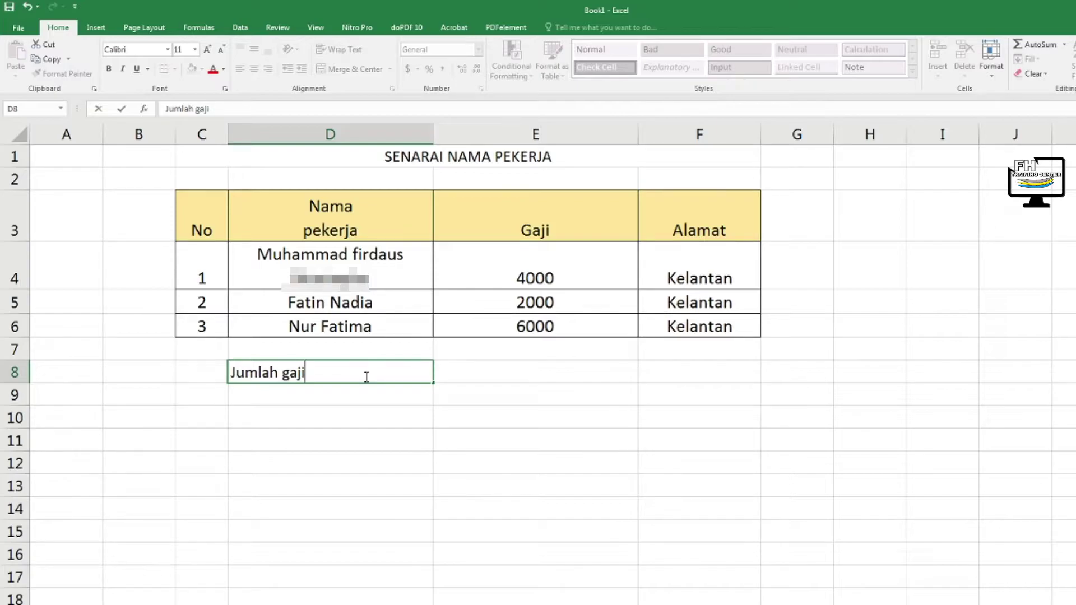
{"action": "left_click", "coordinate": [557, 377]}
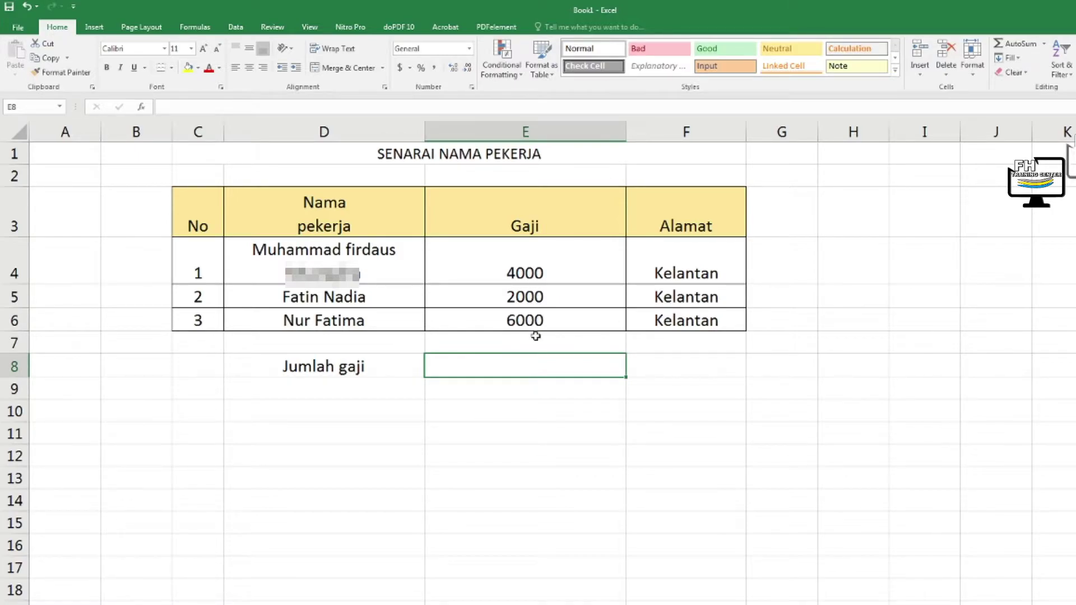
Total the salaries in E4:E6 with AutoSum, placing the result in E7, and check its formula and source range
{"action": "left_click_drag", "start_coordinate": [538, 261], "coordinate": [528, 319]}
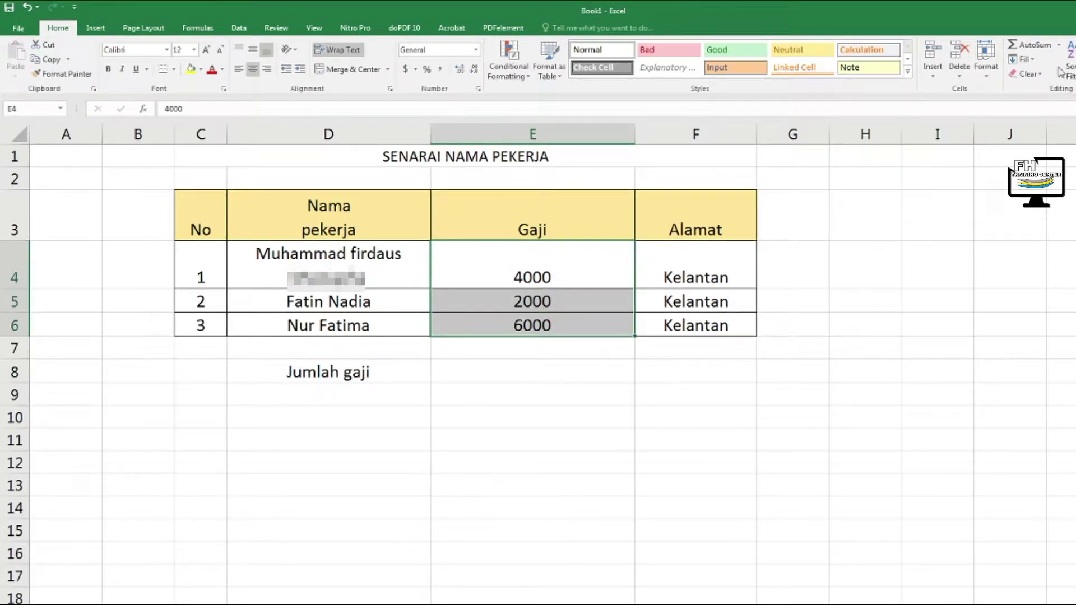
{"action": "left_click", "coordinate": [1036, 46]}
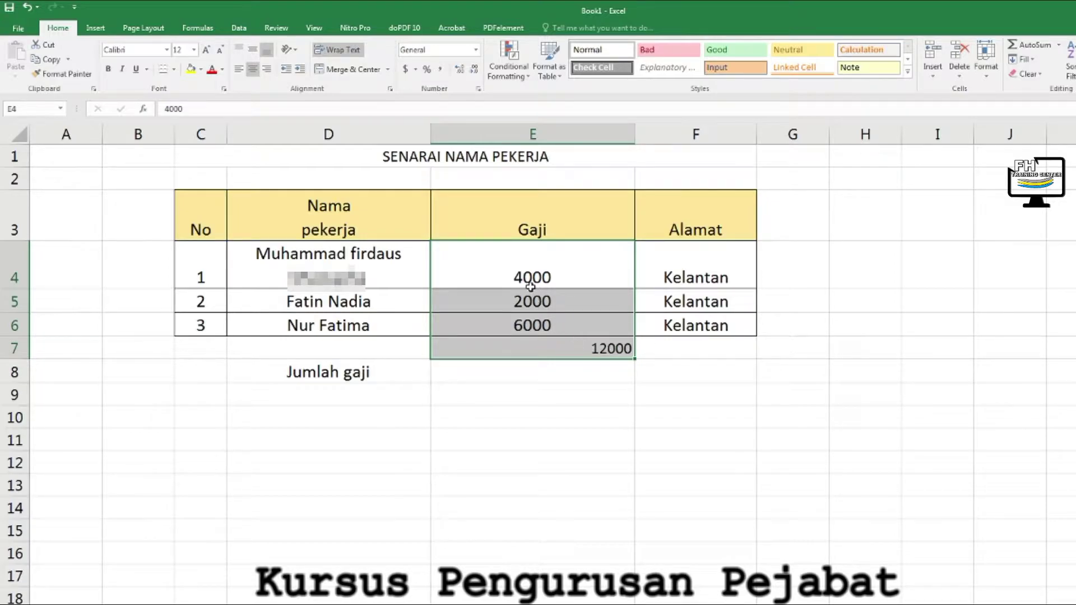
{"action": "left_click", "coordinate": [586, 357]}
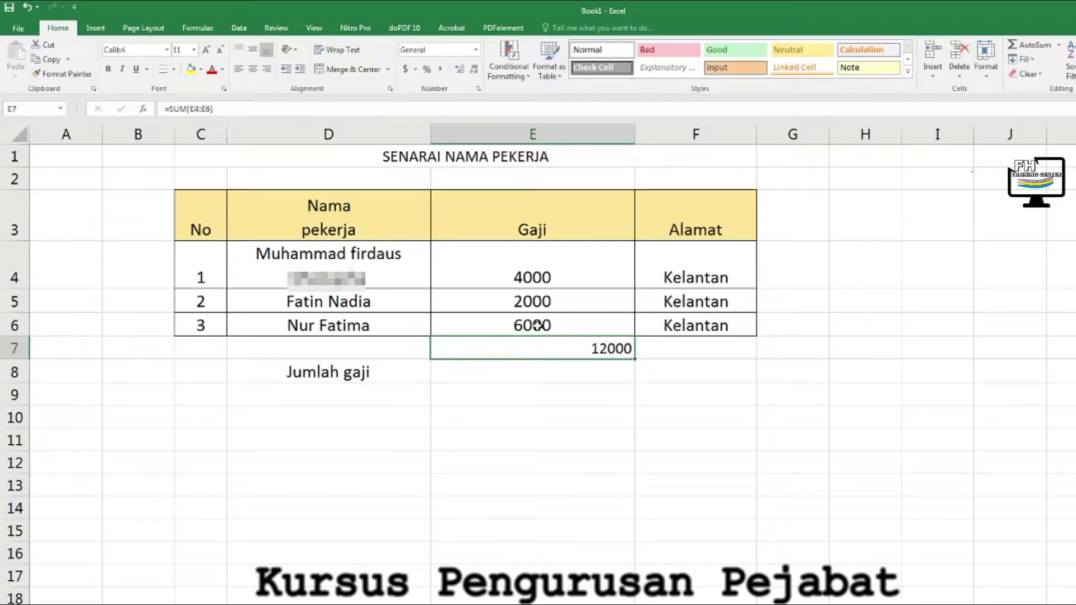
{"action": "left_click_drag", "start_coordinate": [536, 275], "coordinate": [532, 325]}
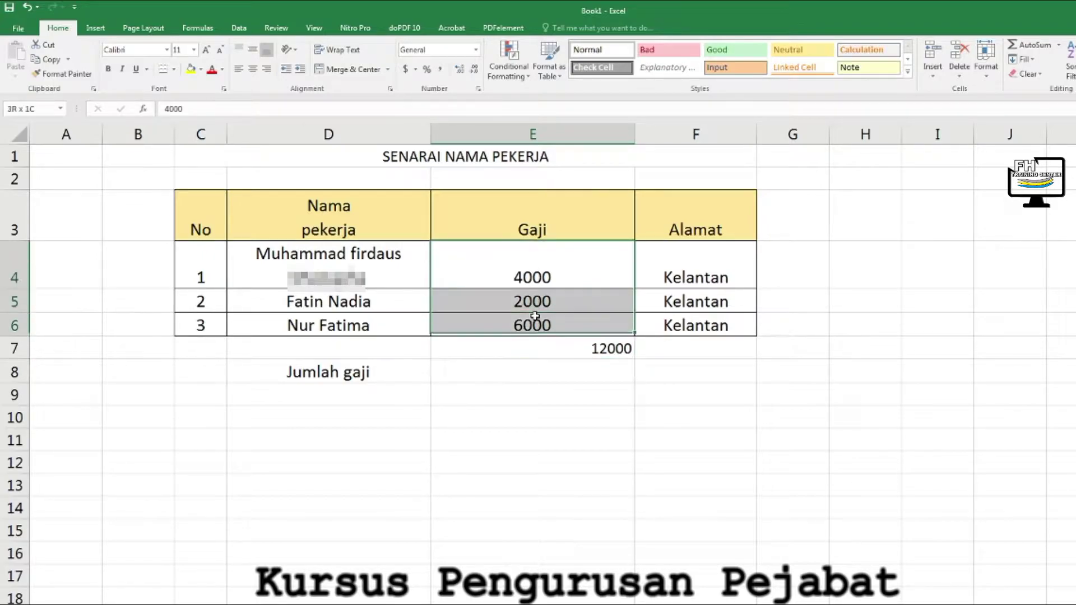
{"action": "left_click", "coordinate": [533, 350]}
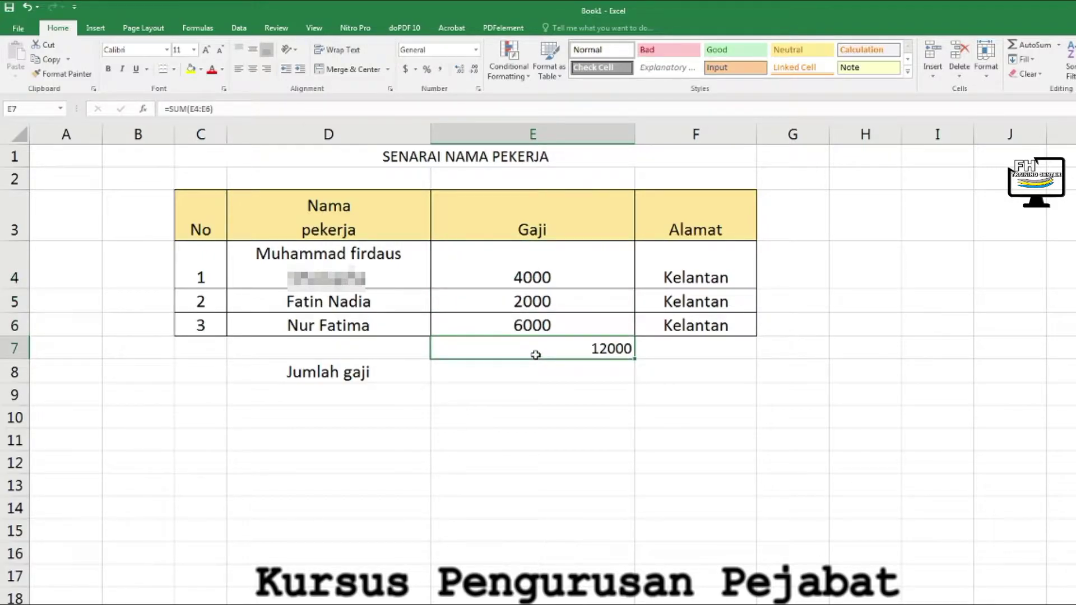
{"action": "left_click", "coordinate": [804, 269]}
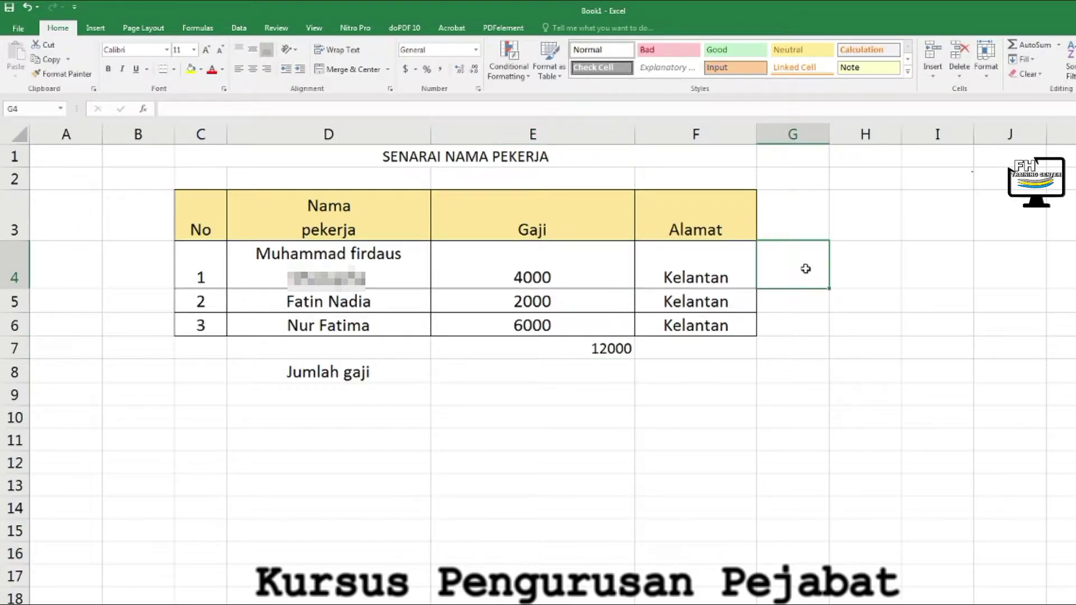
{"action": "left_click", "coordinate": [862, 265]}
{"action": "left_click", "coordinate": [924, 264]}
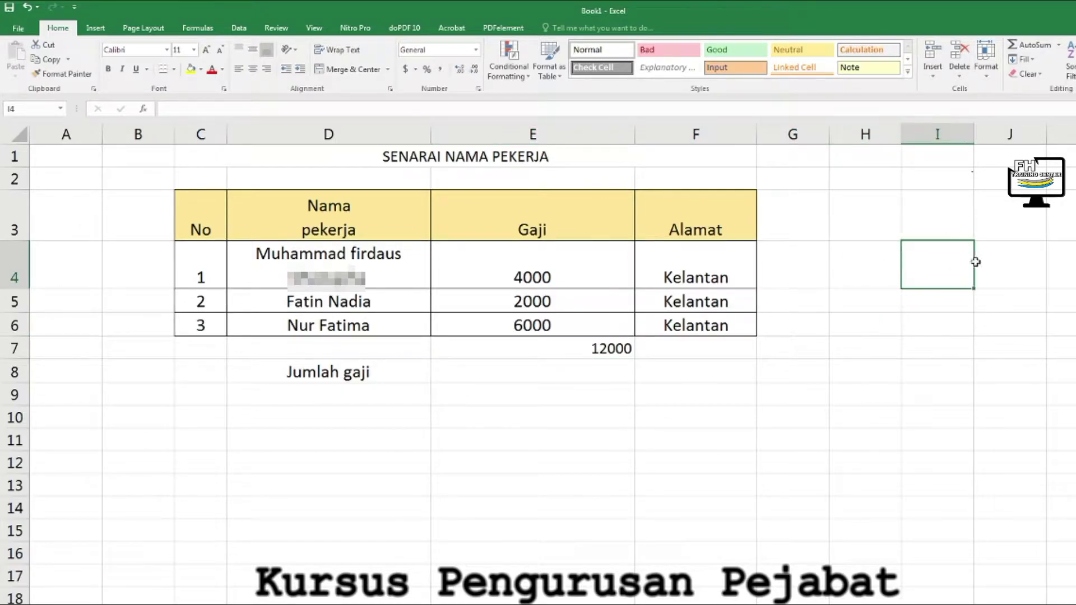
{"action": "left_click", "coordinate": [1025, 263]}
{"action": "left_click", "coordinate": [807, 266]}
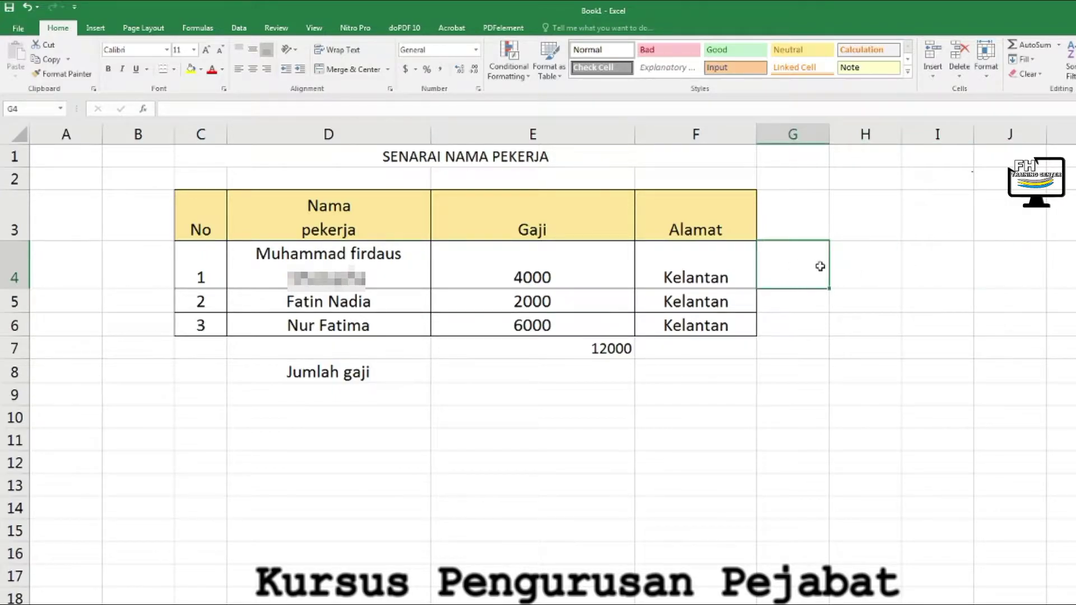
{"action": "left_click_drag", "start_coordinate": [814, 266], "coordinate": [956, 269]}
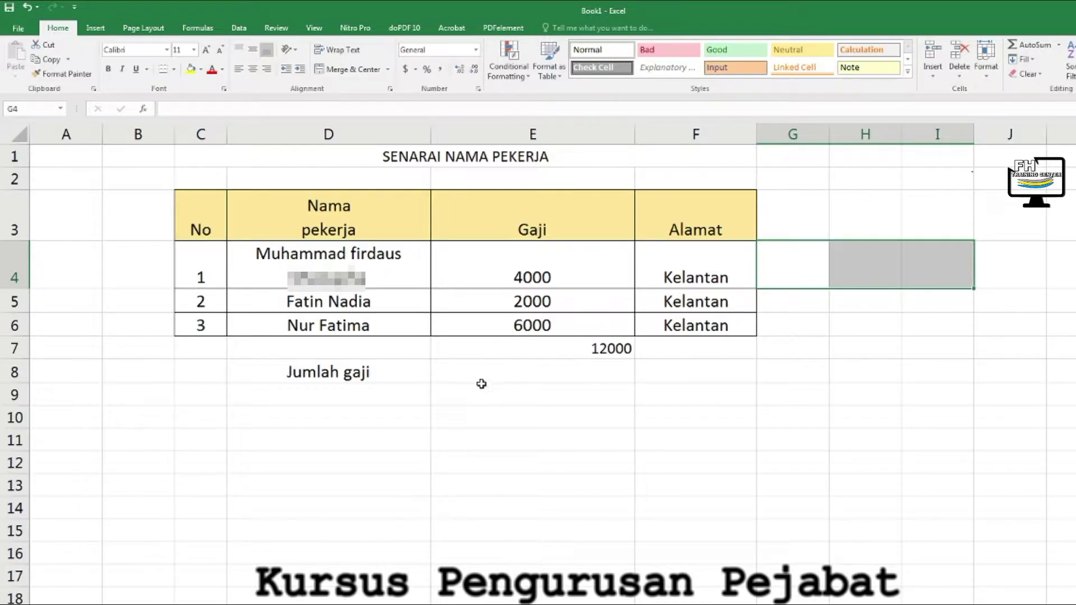
Add the three salaries in cell E8 beside Jumlah gaji with the formula =E4+E5+E6
{"action": "left_click", "coordinate": [507, 372]}
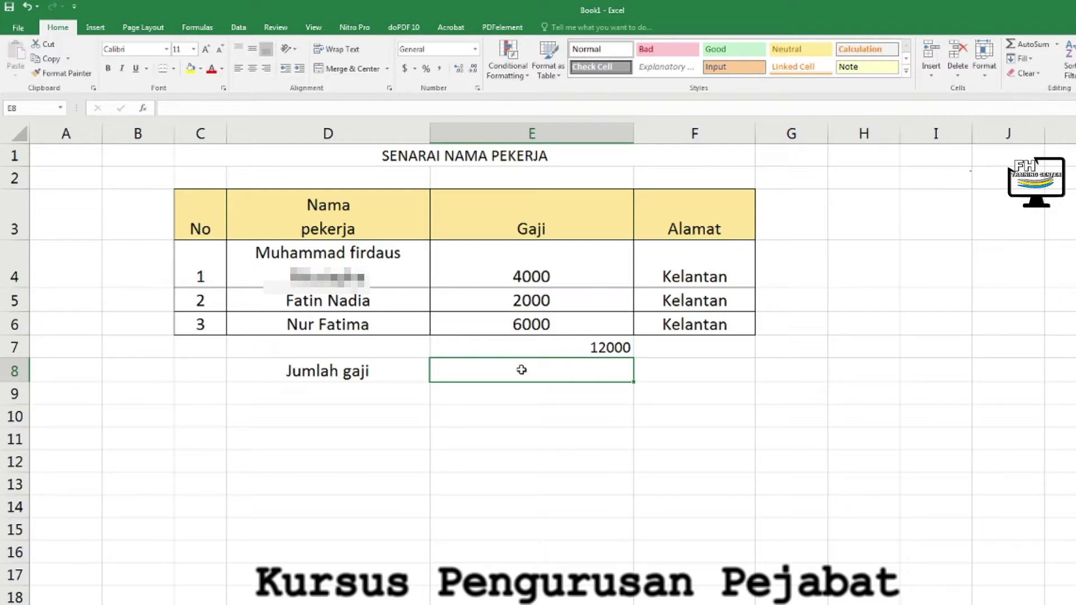
{"action": "type", "text": "="}
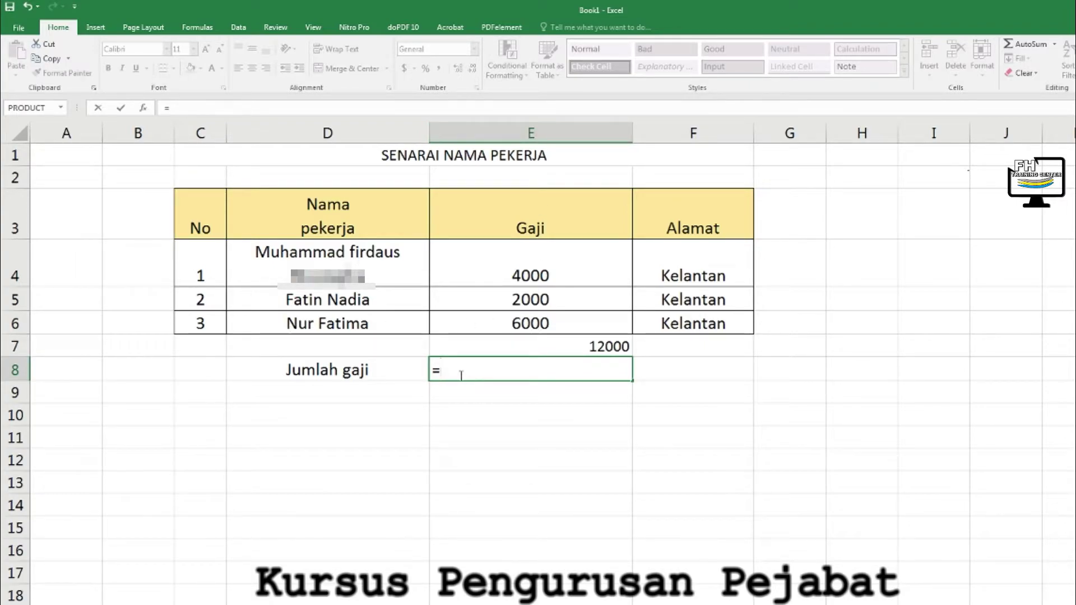
{"action": "left_click", "coordinate": [527, 275]}
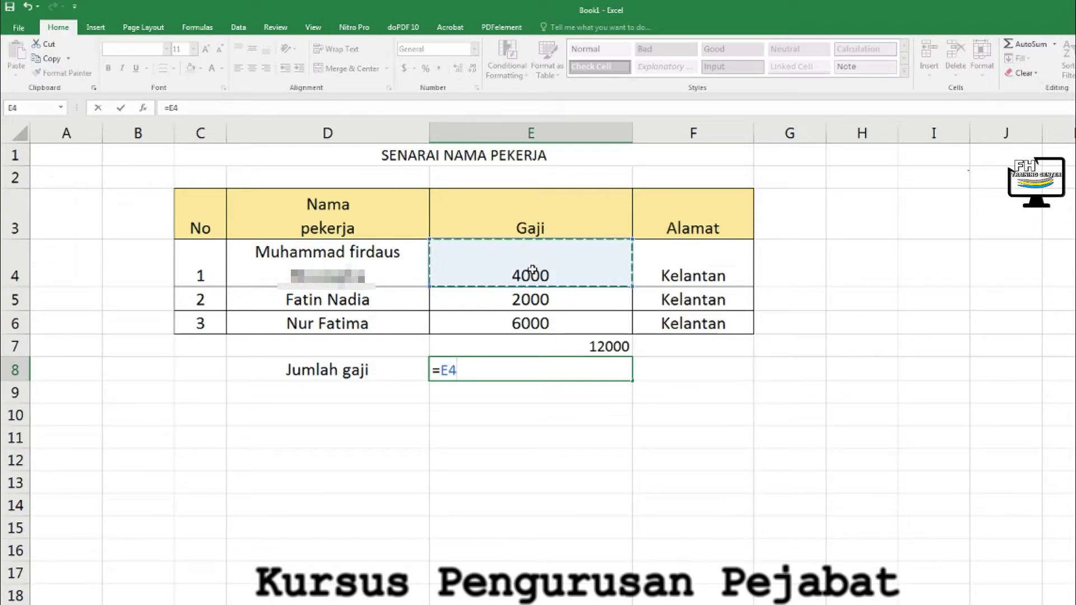
{"action": "type", "text": "+"}
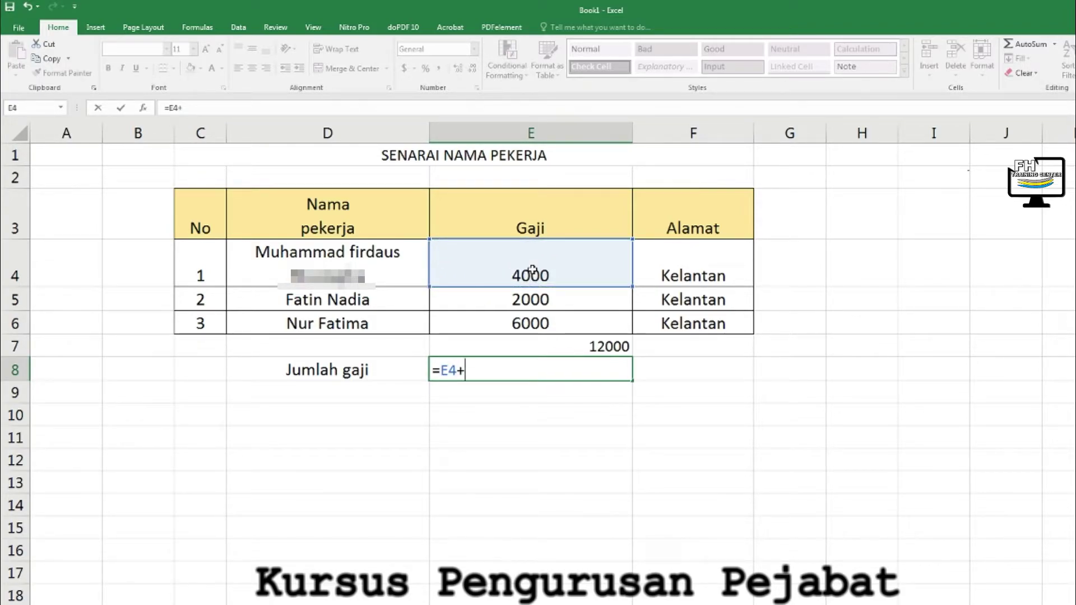
{"action": "left_click", "coordinate": [528, 300]}
{"action": "type", "text": "+"}
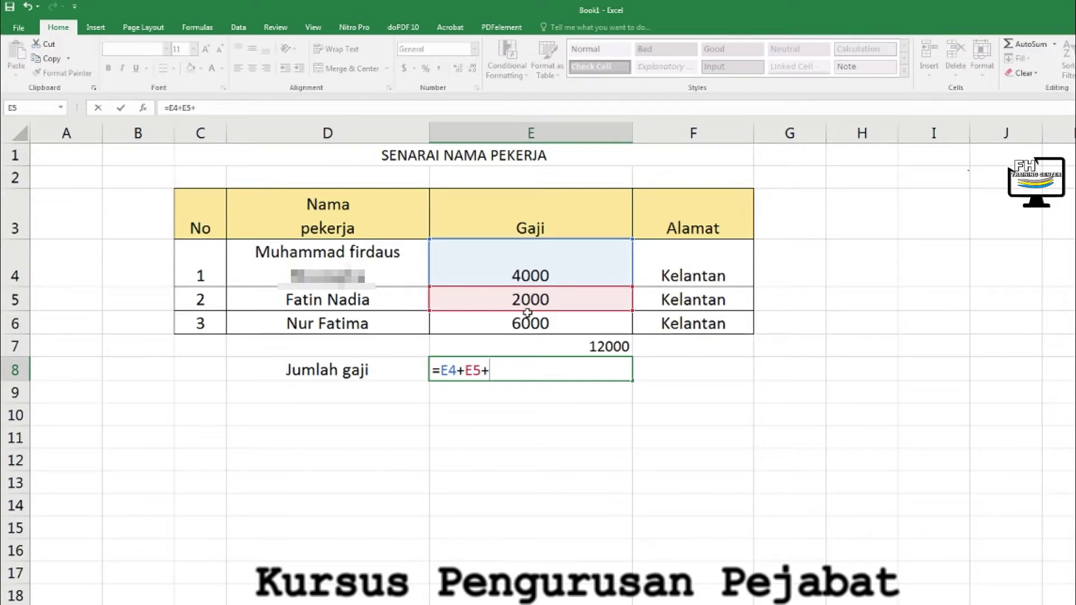
{"action": "left_click", "coordinate": [528, 323]}
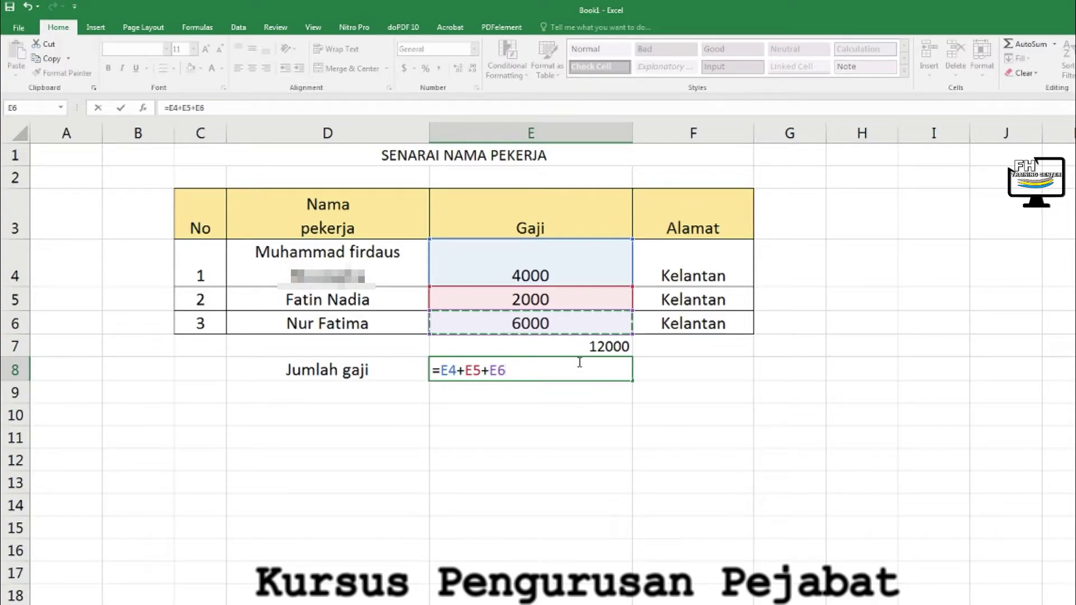
{"action": "key", "text": "Return"}
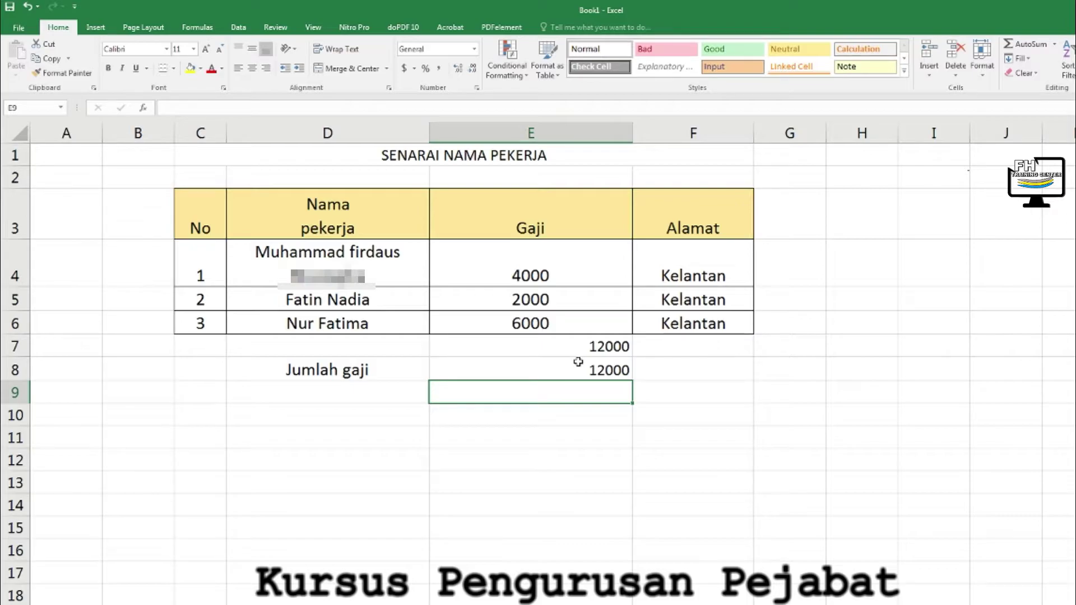
{"action": "left_click", "coordinate": [572, 368]}
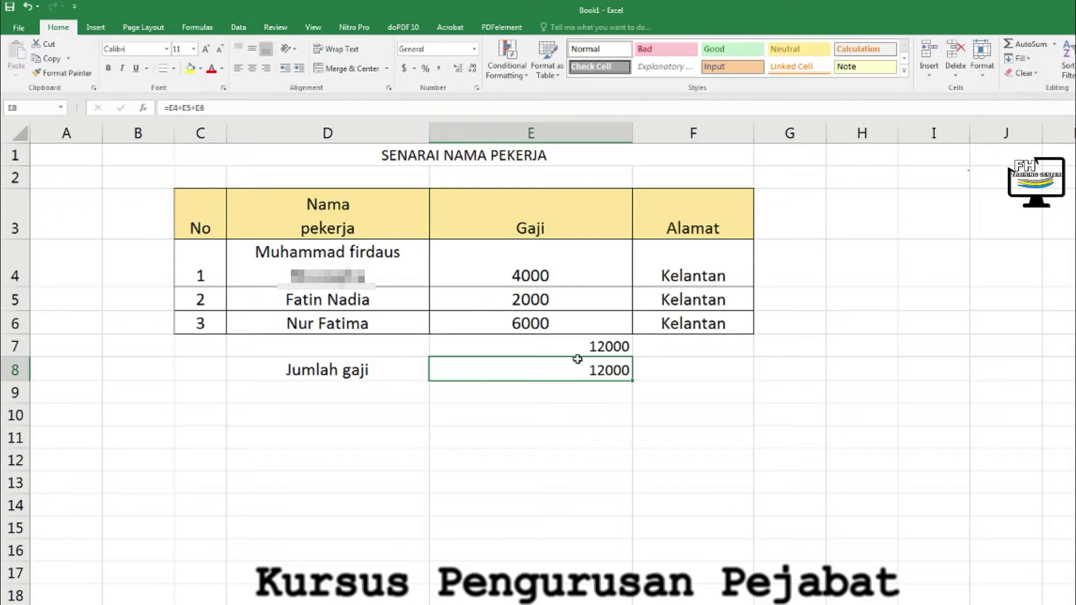
Delete the addition formula from cell E8 so the cell is empty
{"action": "double_click", "coordinate": [597, 370]}
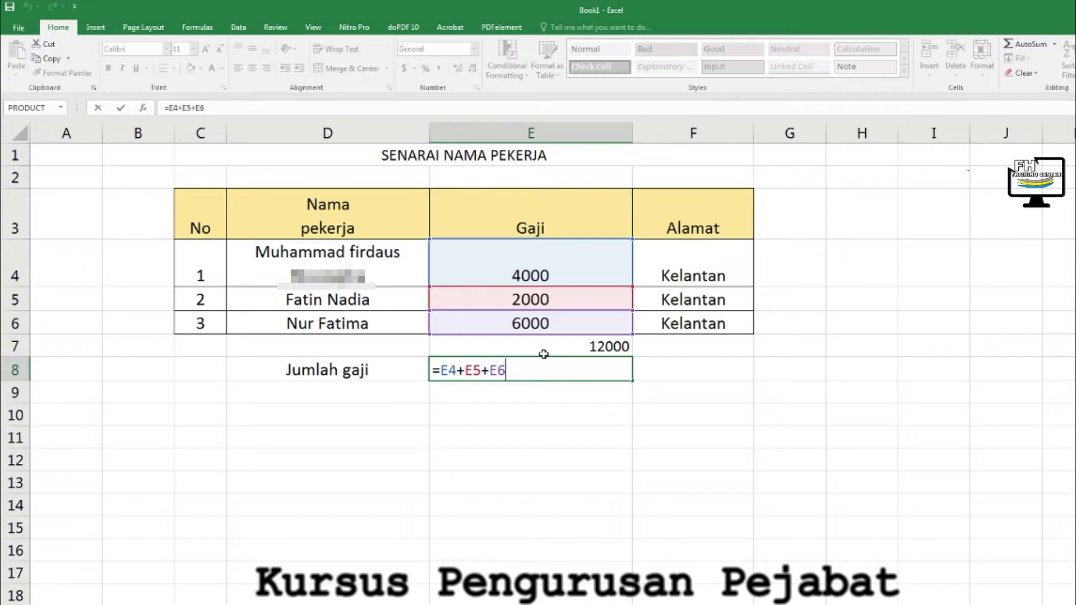
{"action": "key", "text": "BackSpace"}
{"action": "key", "text": "BackSpace"}
{"action": "key", "text": "BackSpace"}
{"action": "key", "text": "BackSpace"}
{"action": "key", "text": "BackSpace"}
{"action": "key", "text": "BackSpace"}
{"action": "key", "text": "BackSpace"}
{"action": "key", "text": "BackSpace"}
{"action": "key", "text": "BackSpace"}
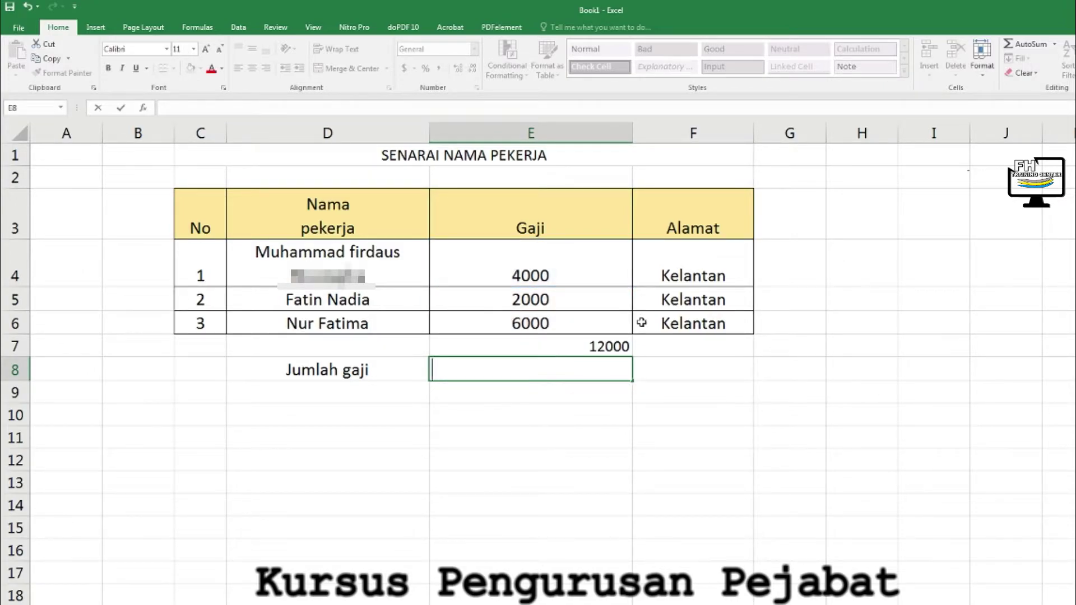
{"action": "left_click", "coordinate": [525, 413]}
Total the salaries in cell E8 beside Jumlah gaji by entering the formula =sum(E4:E6)
{"action": "left_click", "coordinate": [533, 373]}
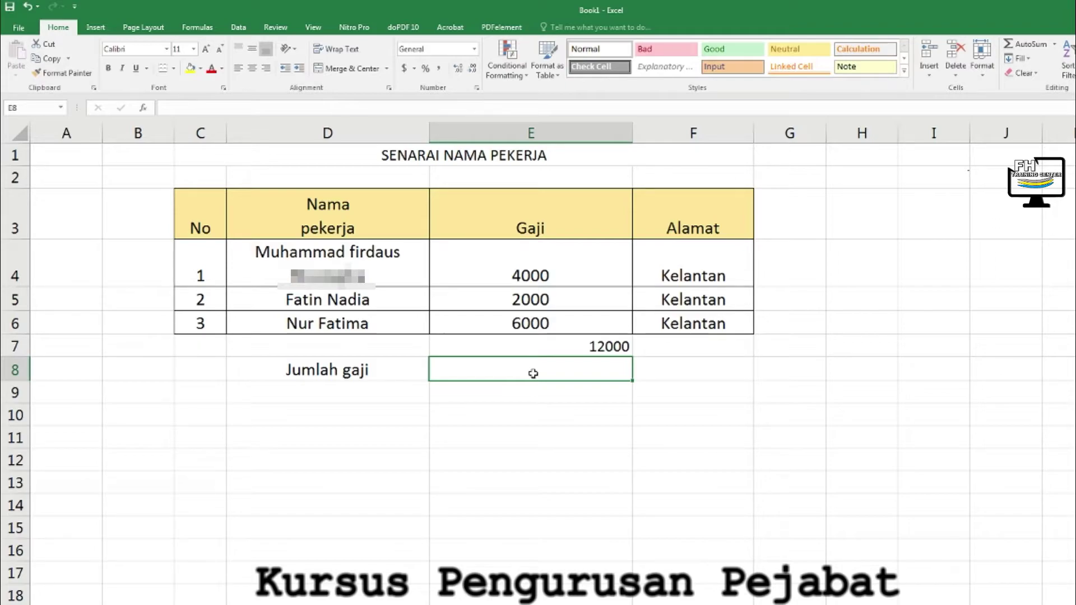
{"action": "type", "text": "=su"}
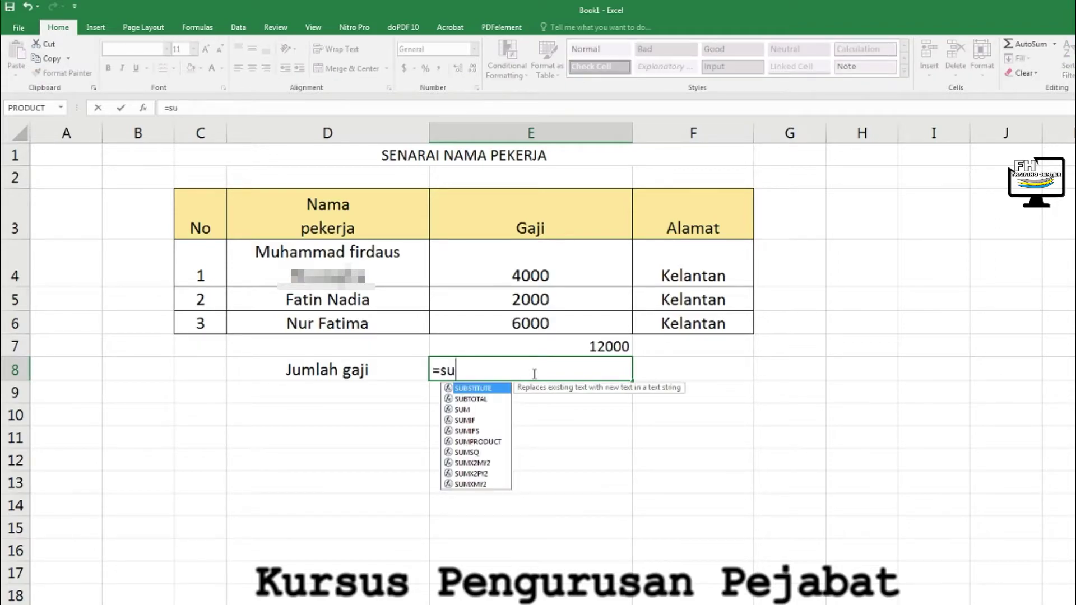
{"action": "type", "text": "m("}
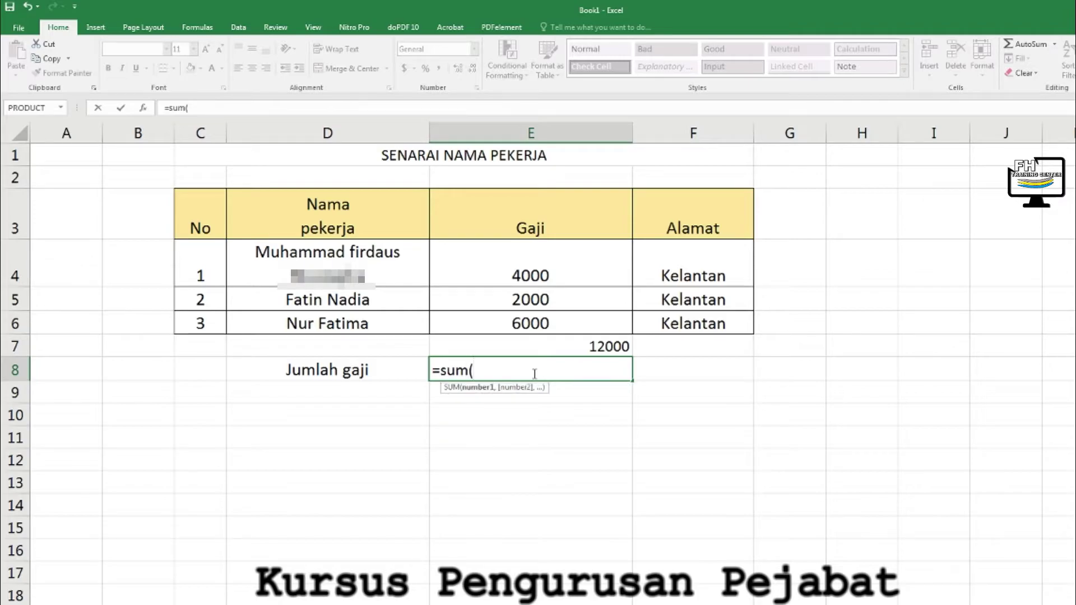
{"action": "left_click_drag", "start_coordinate": [542, 321], "coordinate": [543, 323]}
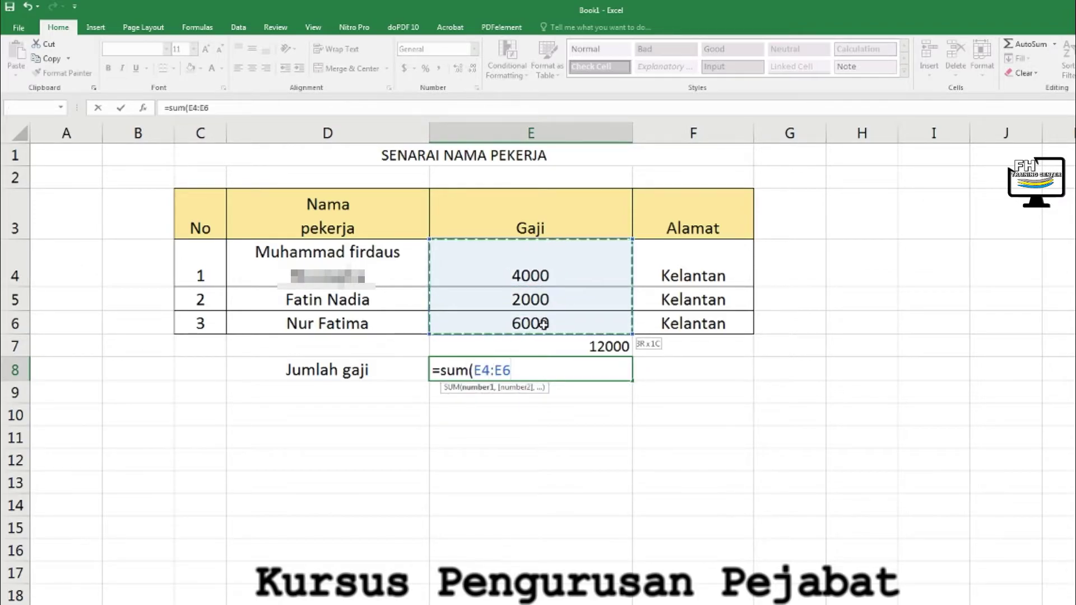
{"action": "type", "text": ")"}
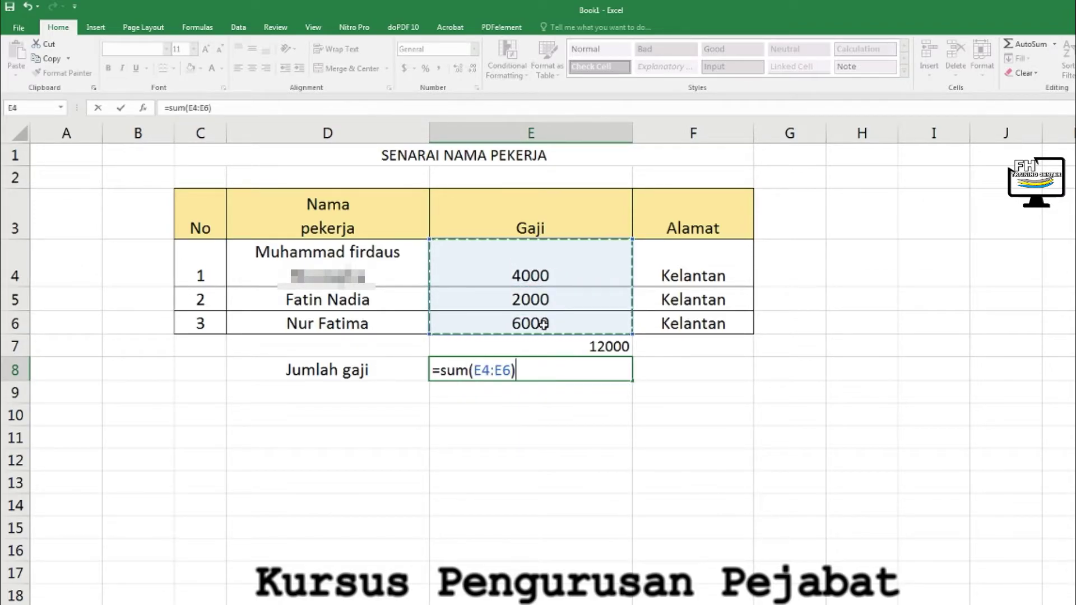
{"action": "key", "text": "Return"}
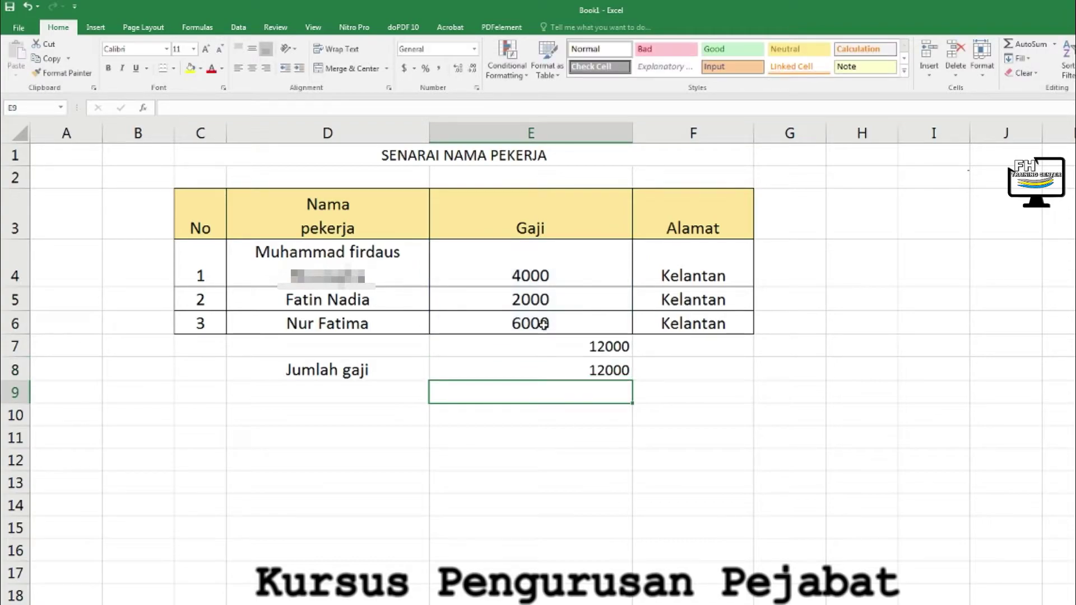
Erase the typed SUM formula from cell E8, leaving the cell empty
{"action": "double_click", "coordinate": [585, 368]}
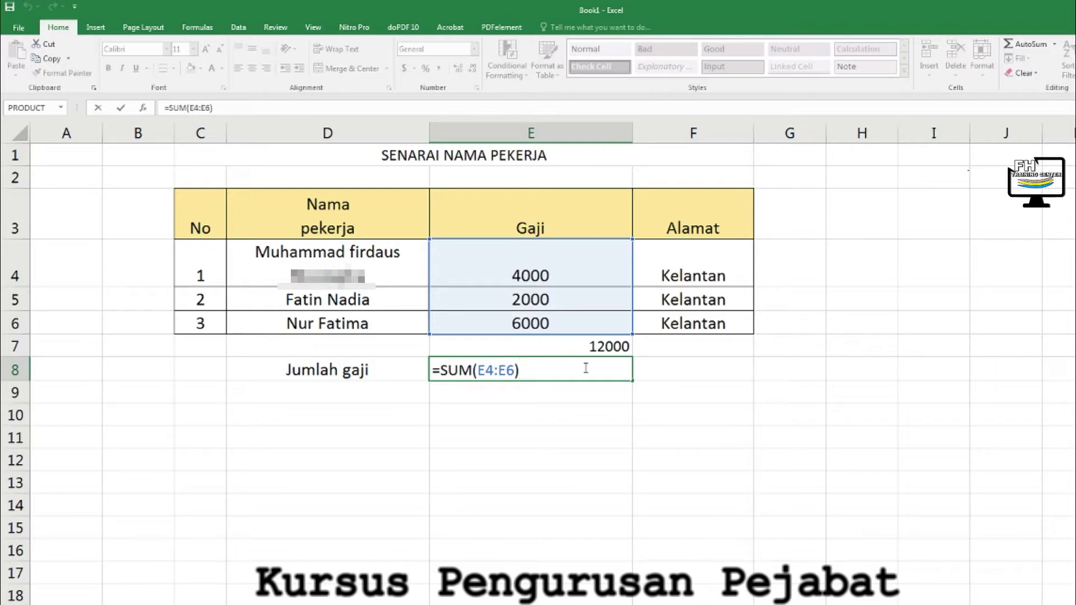
{"action": "key", "text": "BackSpace"}
{"action": "key", "text": "BackSpace"}
{"action": "key", "text": "BackSpace"}
{"action": "key", "text": "BackSpace"}
{"action": "key", "text": "BackSpace"}
{"action": "key", "text": "BackSpace"}
{"action": "key", "text": "BackSpace"}
{"action": "key", "text": "BackSpace"}
{"action": "key", "text": "BackSpace"}
{"action": "key", "text": "BackSpace"}
{"action": "key", "text": "BackSpace"}
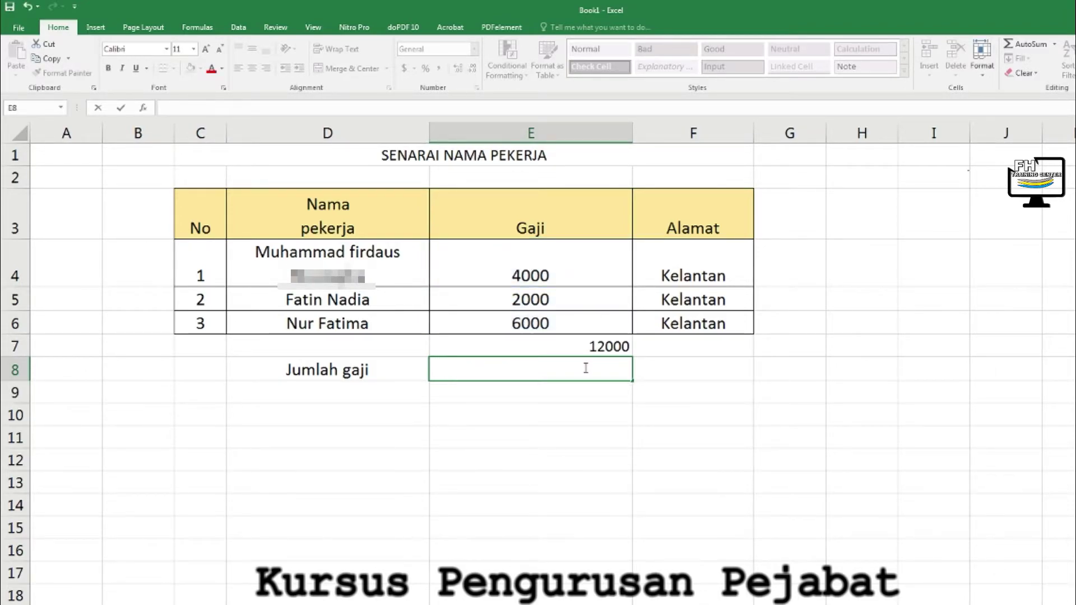
{"action": "left_click", "coordinate": [540, 451]}
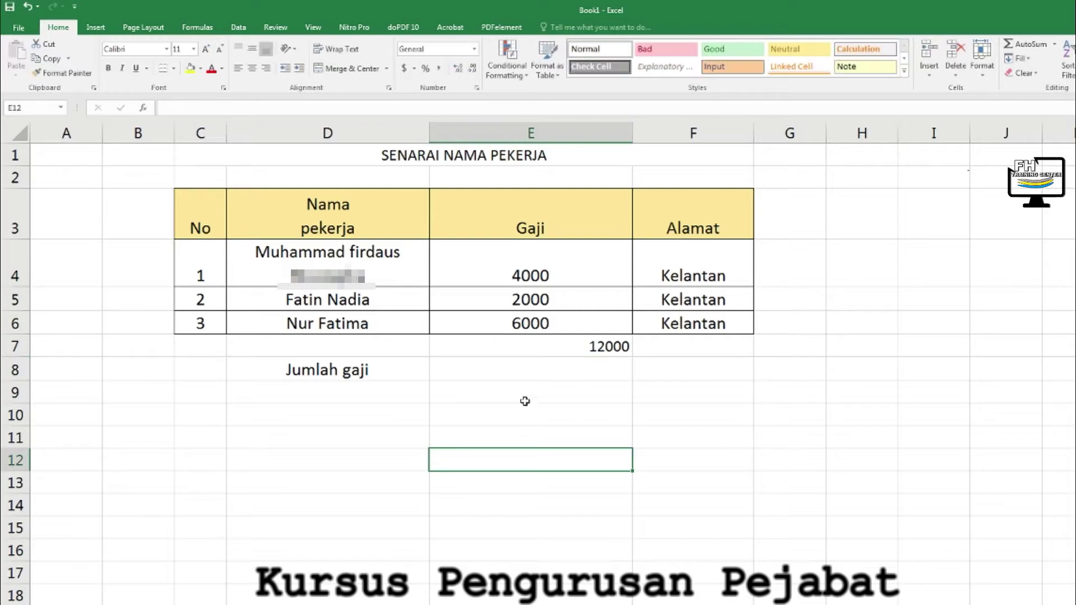
Insert the SUM function in cell E8 through the Insert Function dialog, with E4:E6 as the Number1 argument
{"action": "left_click", "coordinate": [523, 370]}
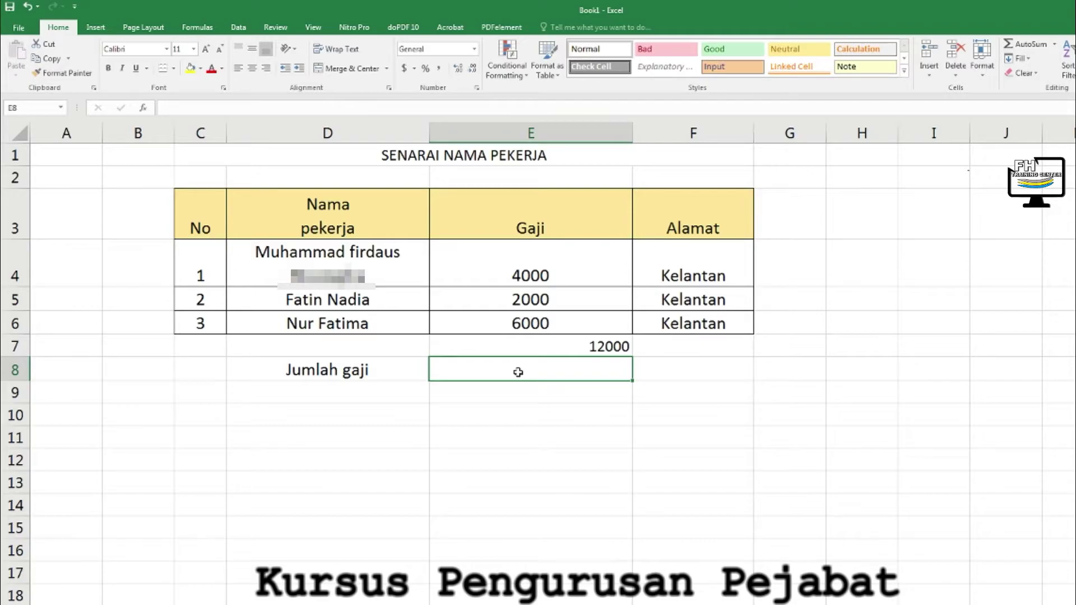
{"action": "left_click", "coordinate": [144, 110]}
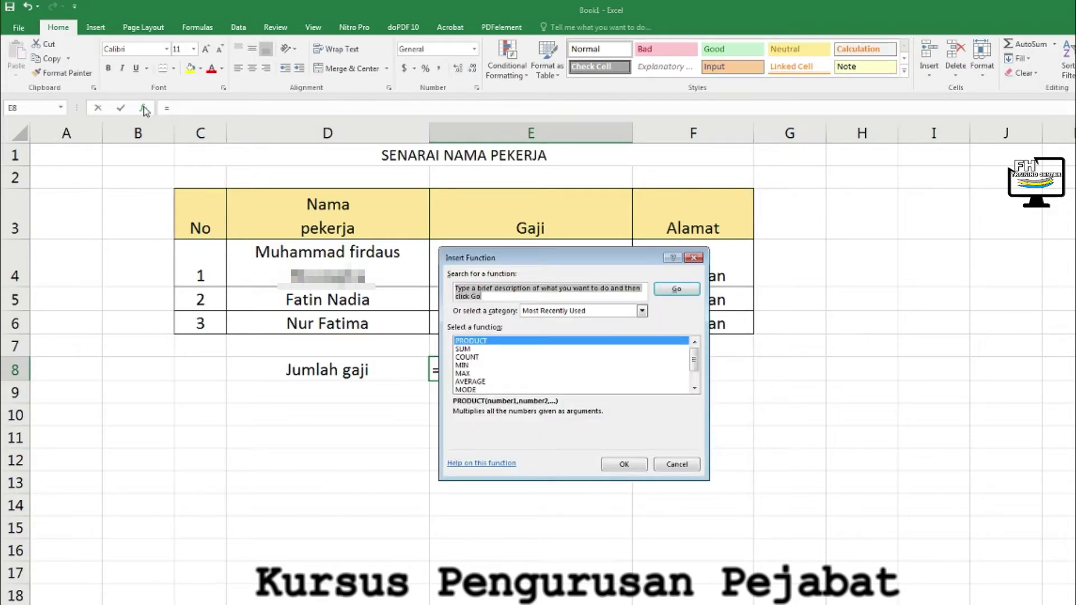
{"action": "left_click_drag", "start_coordinate": [518, 264], "coordinate": [851, 261]}
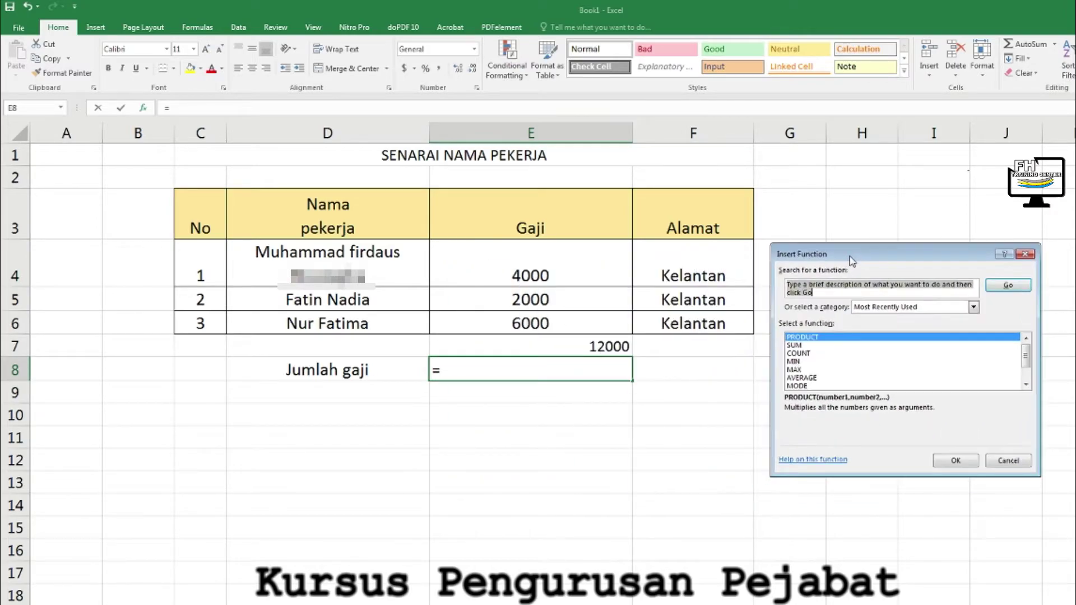
{"action": "left_click", "coordinate": [798, 345]}
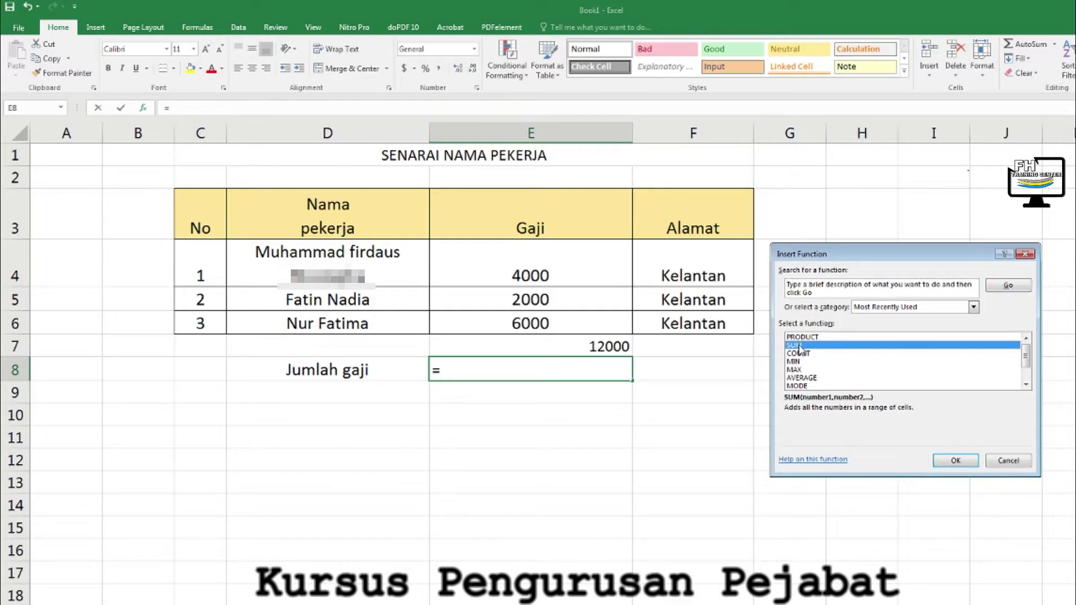
{"action": "left_click", "coordinate": [956, 461]}
{"action": "left_click_drag", "start_coordinate": [876, 260], "coordinate": [885, 367]}
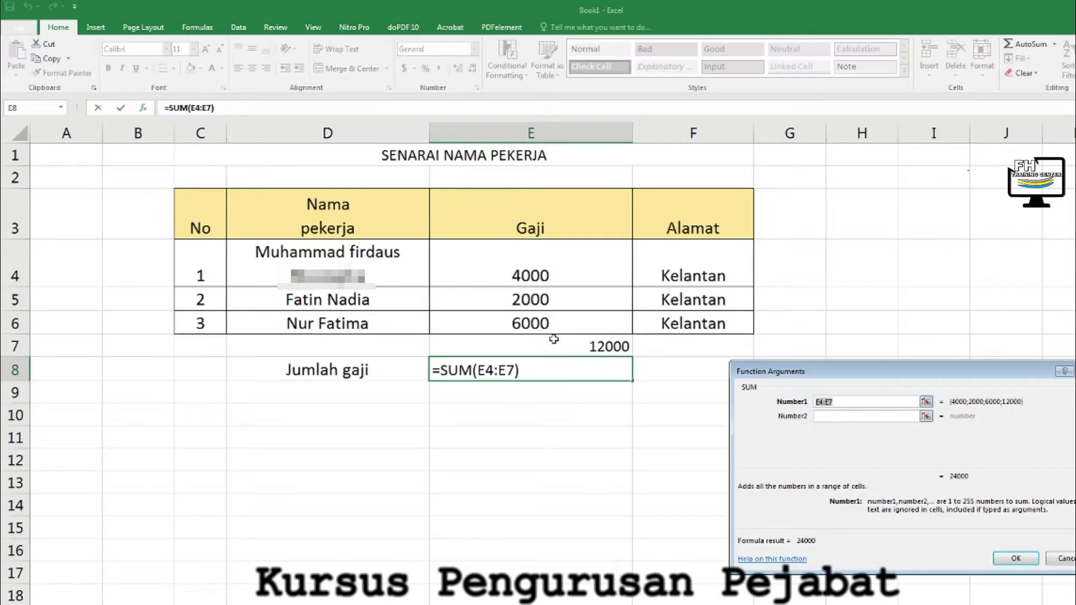
{"action": "left_click_drag", "start_coordinate": [550, 261], "coordinate": [551, 320]}
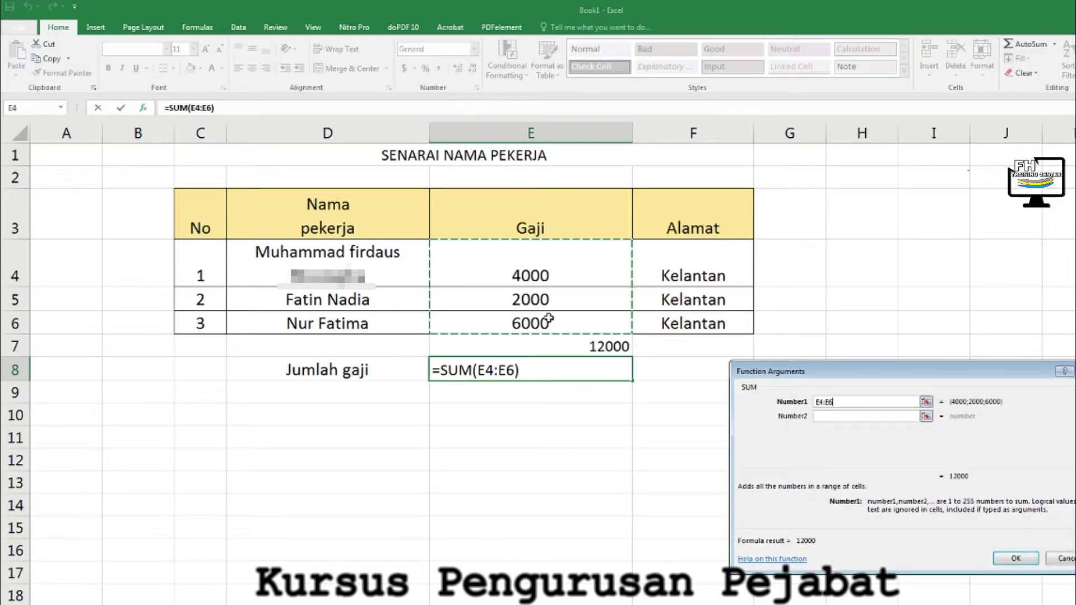
{"action": "left_click", "coordinate": [1016, 559]}
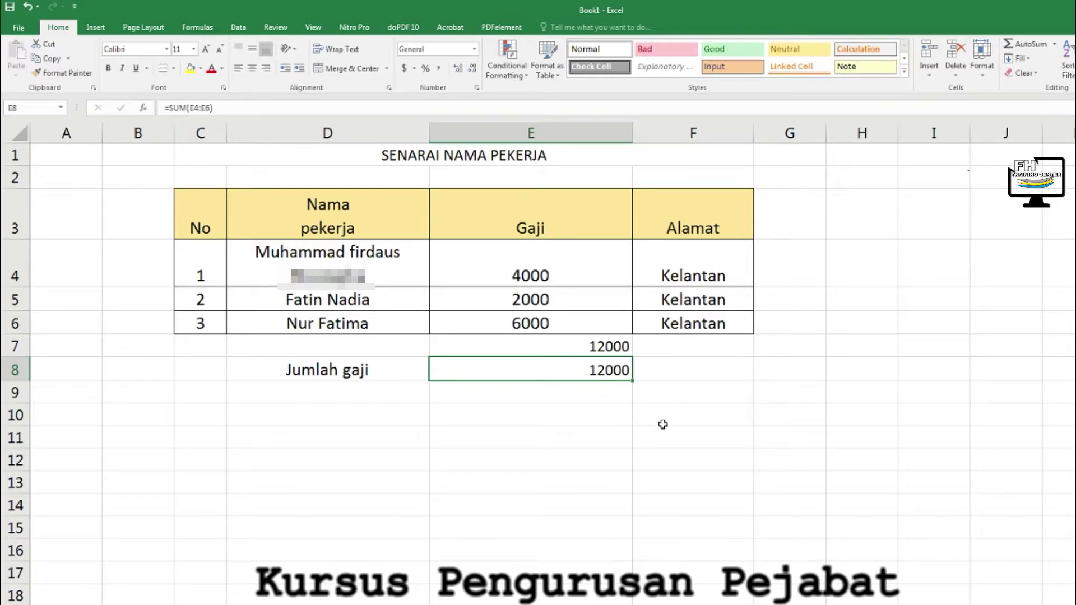
Delete the inserted SUM formula from cell E8 so the cell is empty again
{"action": "double_click", "coordinate": [619, 371]}
{"action": "left_click_drag", "start_coordinate": [547, 370], "coordinate": [405, 368]}
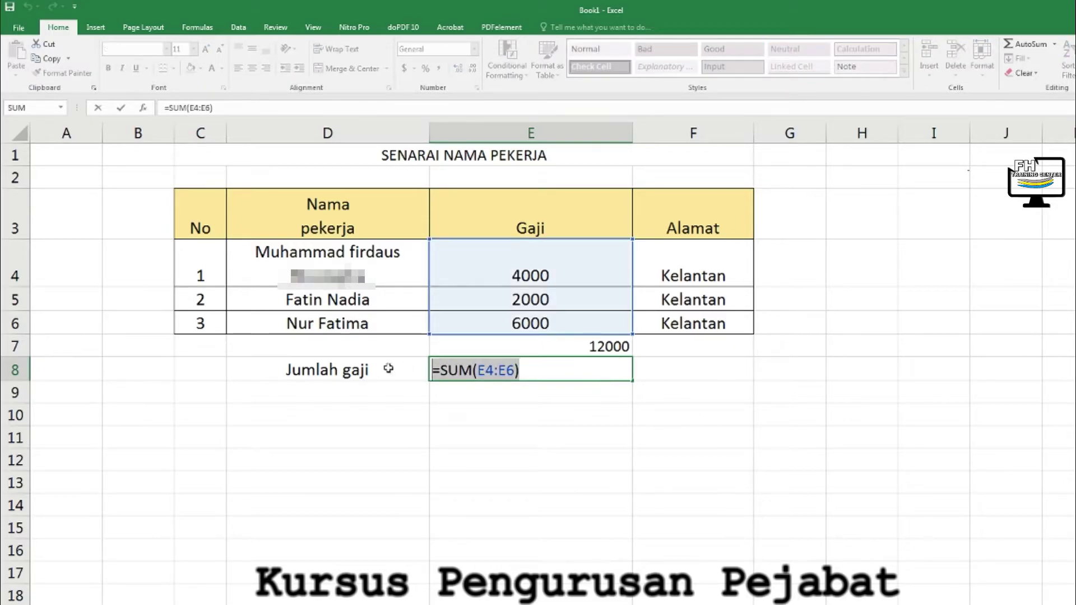
{"action": "key", "text": "Delete"}
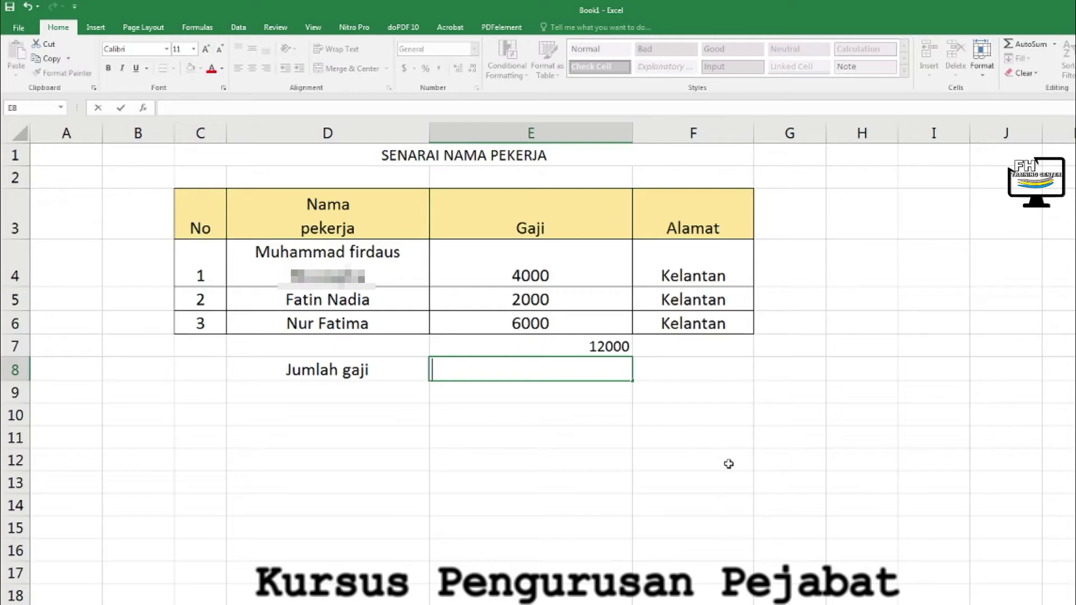
{"action": "left_click", "coordinate": [506, 396]}
Total the salaries E4:E6 in cell E8 with the AutoSum Sum option and check the resulting formula
{"action": "left_click", "coordinate": [504, 372]}
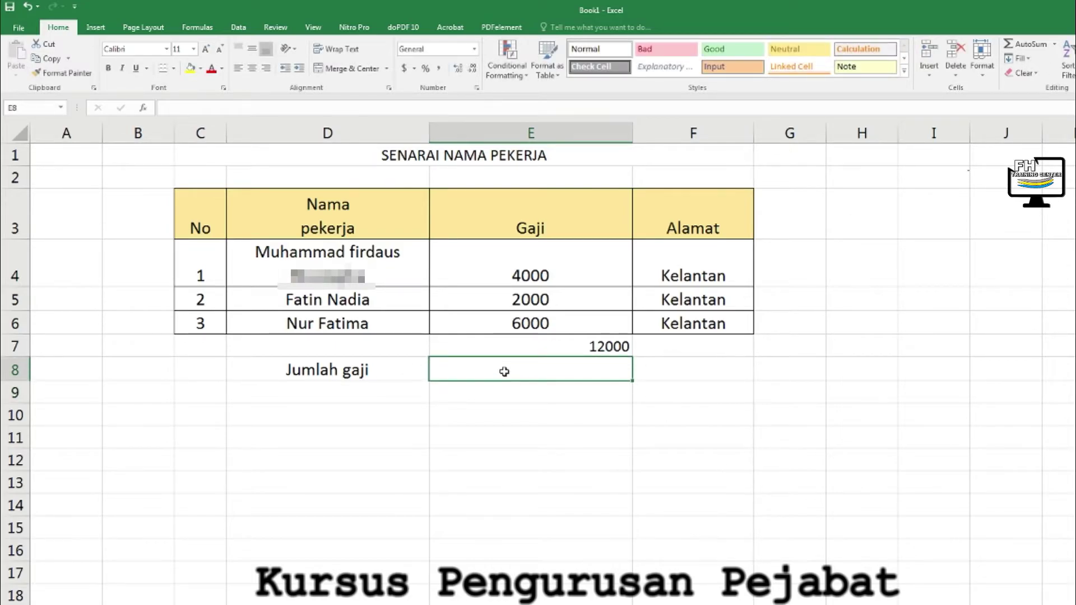
{"action": "left_click", "coordinate": [1055, 45]}
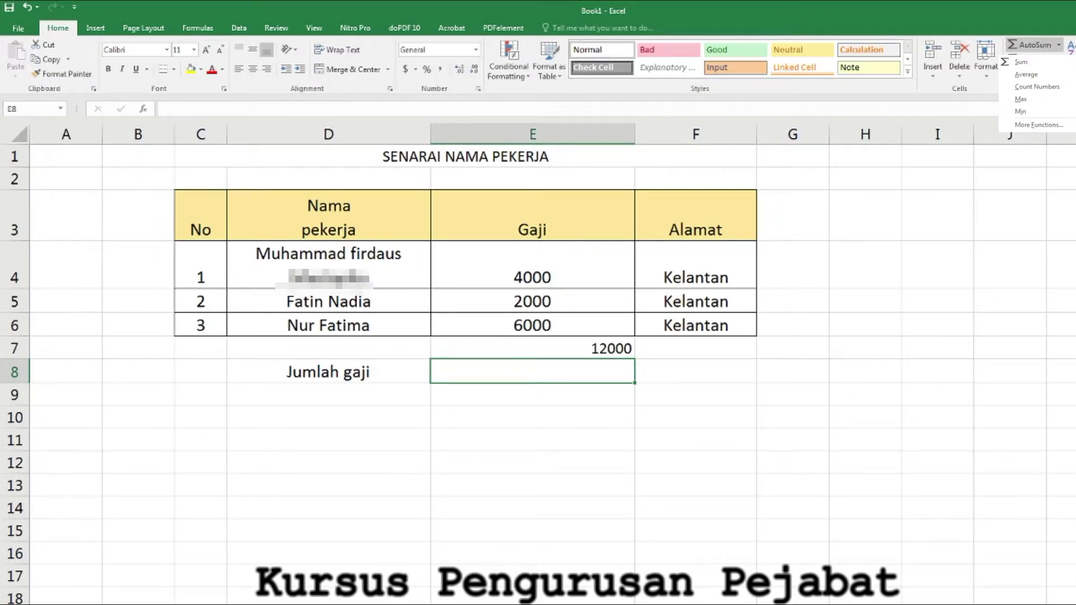
{"action": "left_click", "coordinate": [1021, 62]}
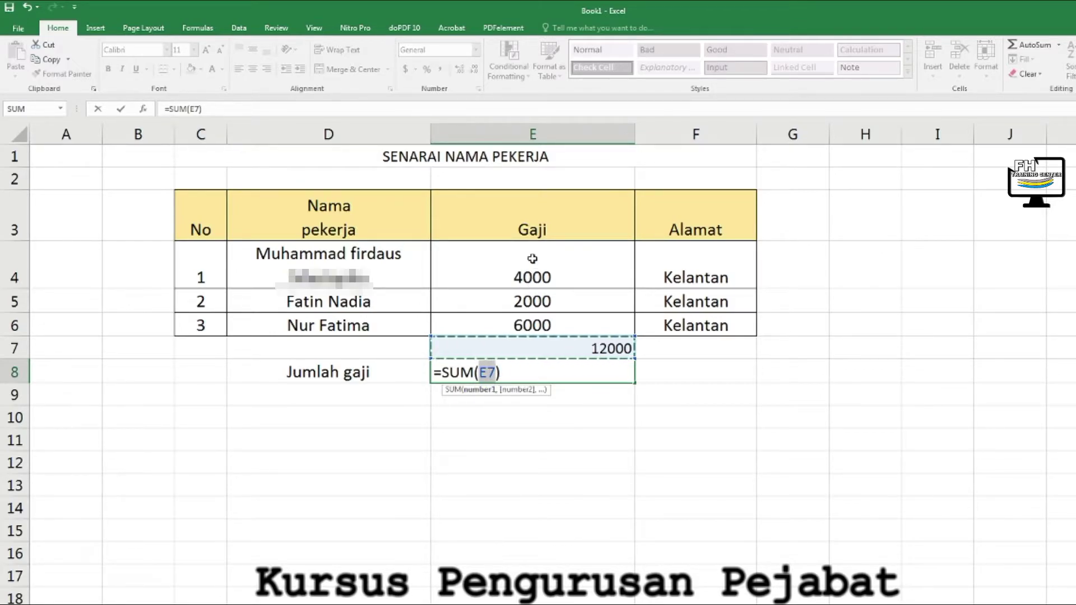
{"action": "left_click_drag", "start_coordinate": [532, 258], "coordinate": [531, 324]}
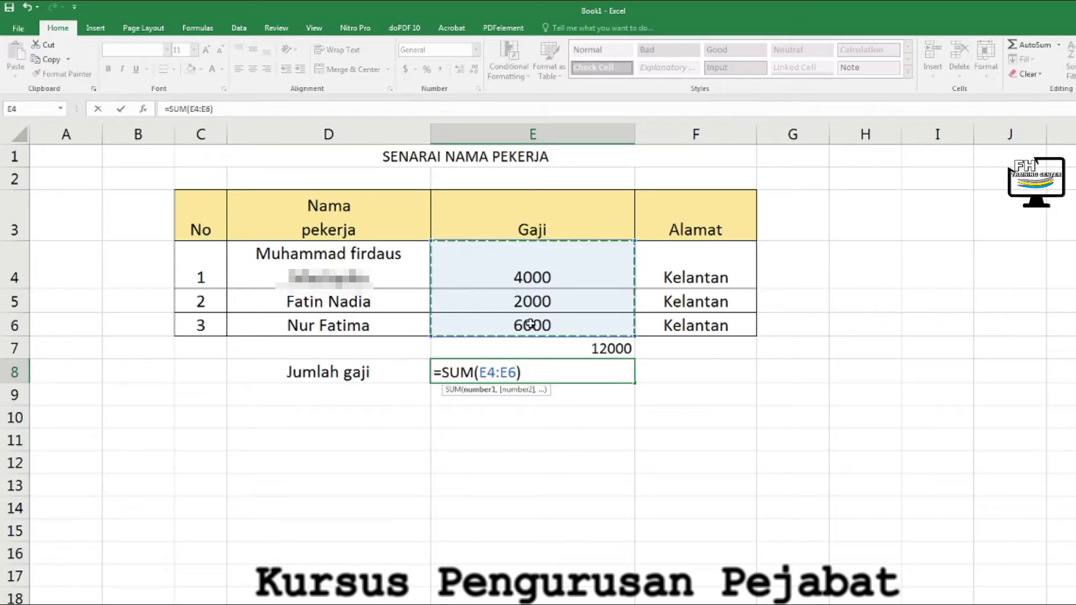
{"action": "key", "text": "Return"}
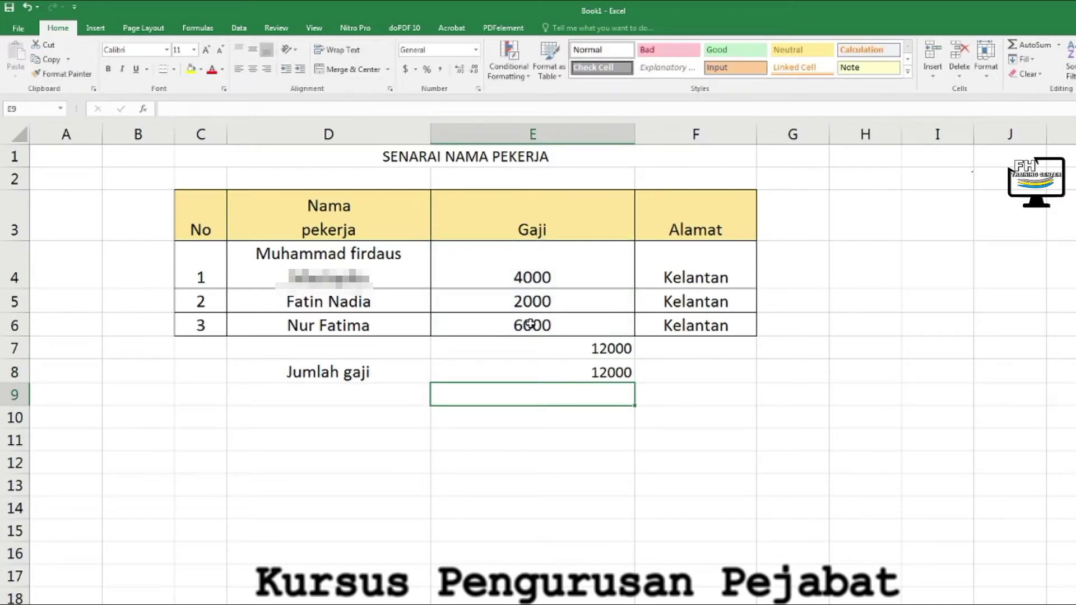
{"action": "left_click", "coordinate": [562, 371]}
{"action": "double_click", "coordinate": [561, 371]}
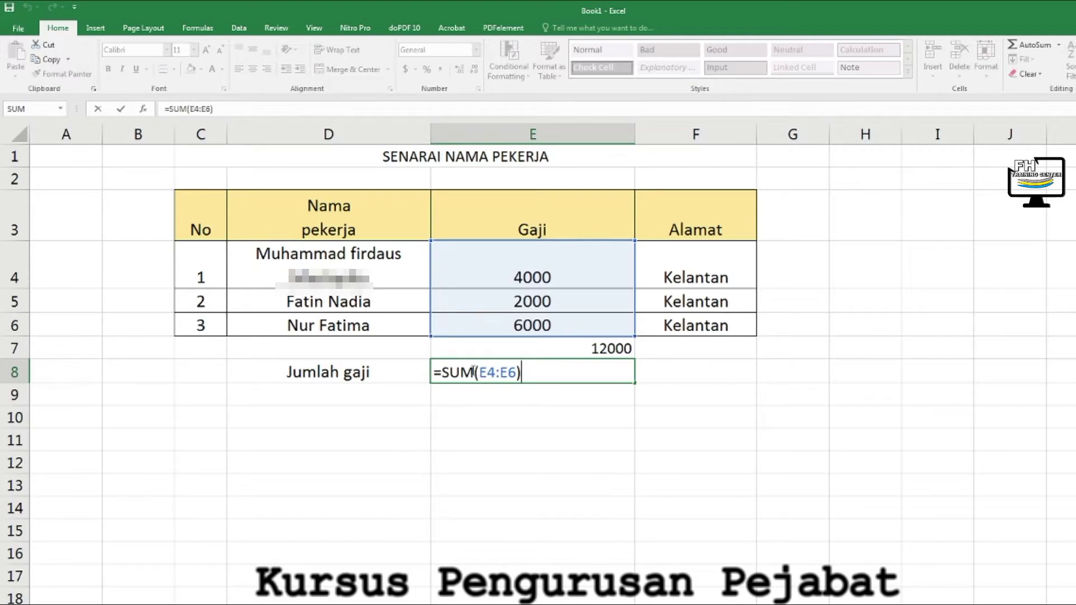
{"action": "left_click_drag", "start_coordinate": [473, 372], "coordinate": [444, 372]}
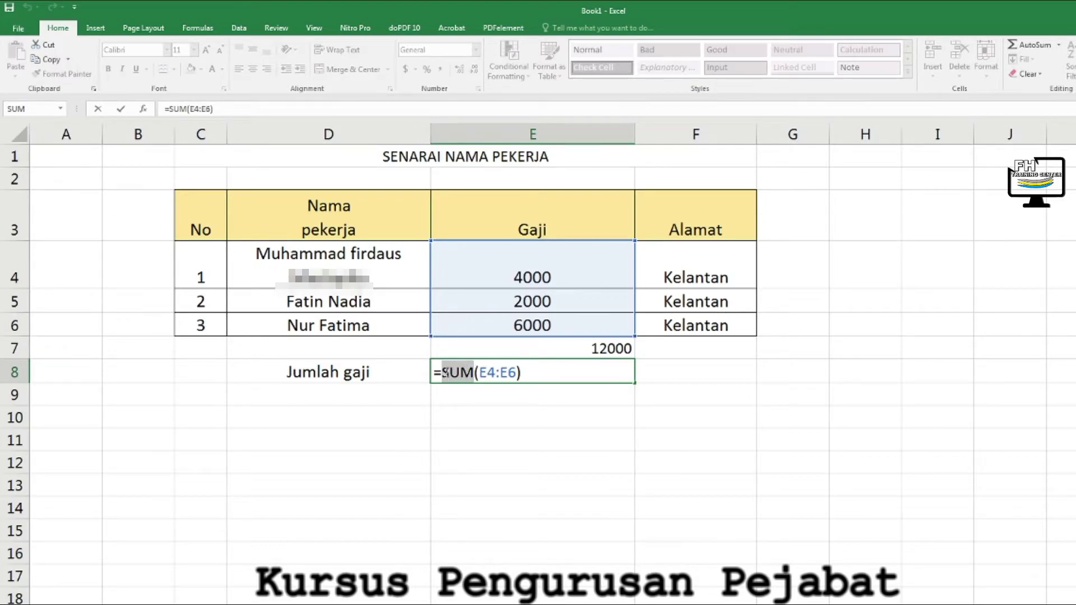
{"action": "left_click", "coordinate": [547, 375]}
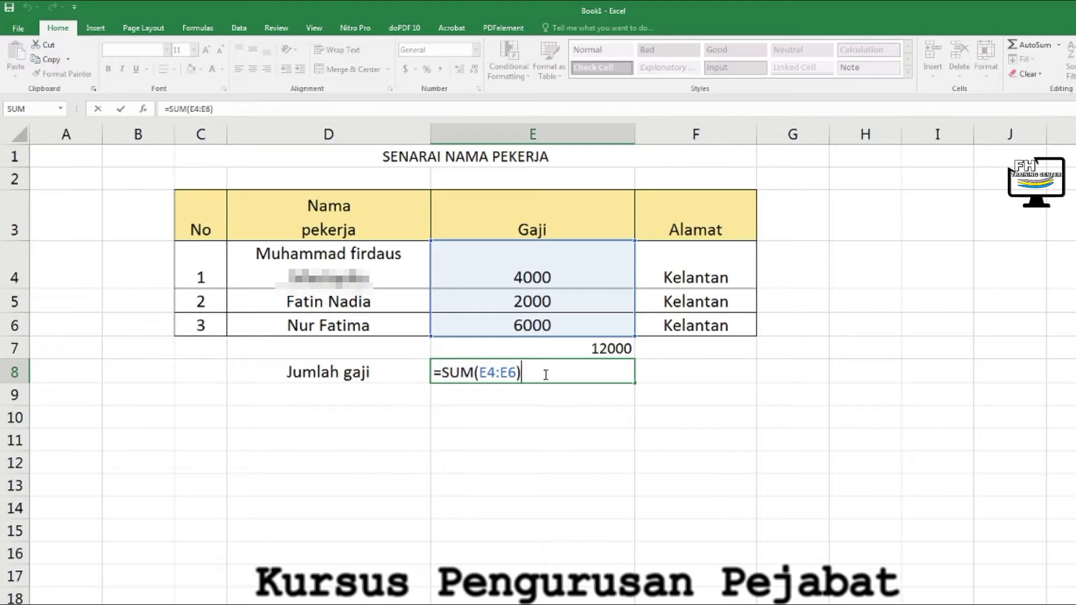
Enter the label "gaji tertinggi" in cell D9 below Jumlah gaji
{"action": "left_click", "coordinate": [343, 402]}
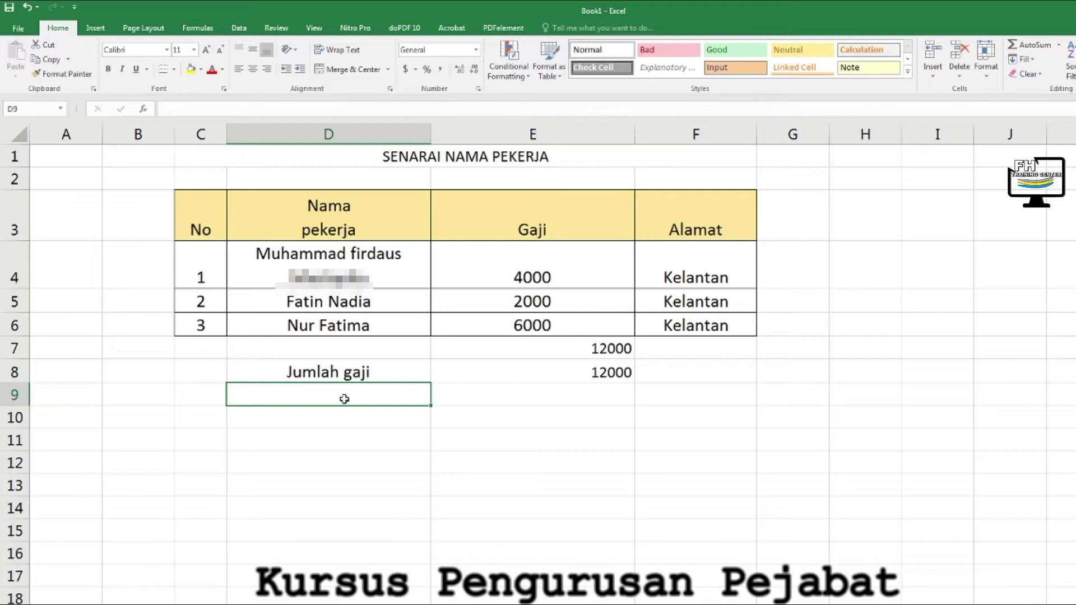
{"action": "type", "text": "ja"}
{"action": "key", "text": "BackSpace"}
{"action": "key", "text": "BackSpace"}
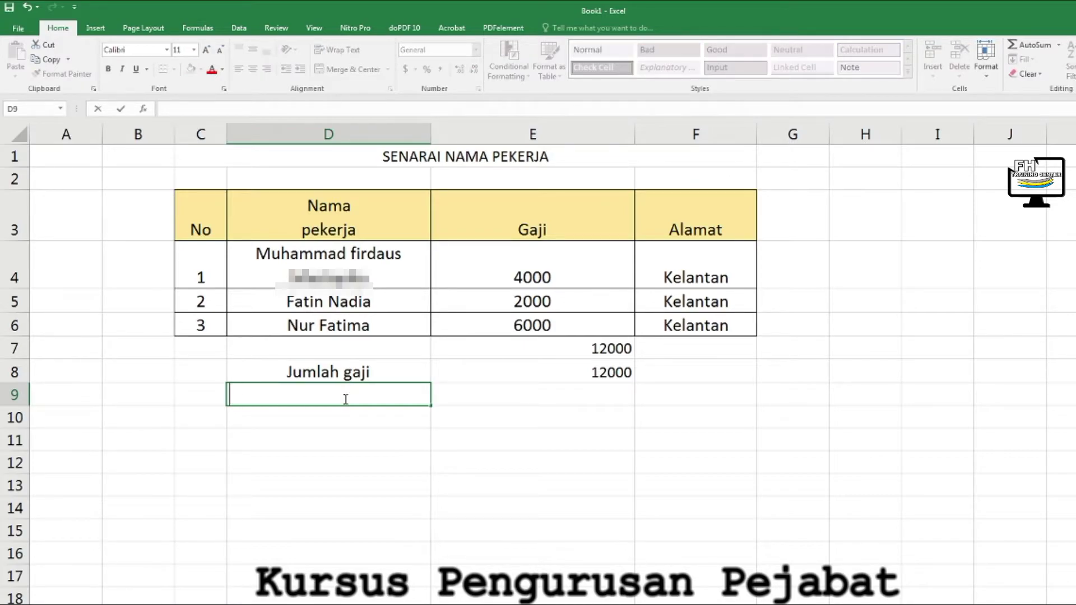
{"action": "type", "text": "gaji tertinggi"}
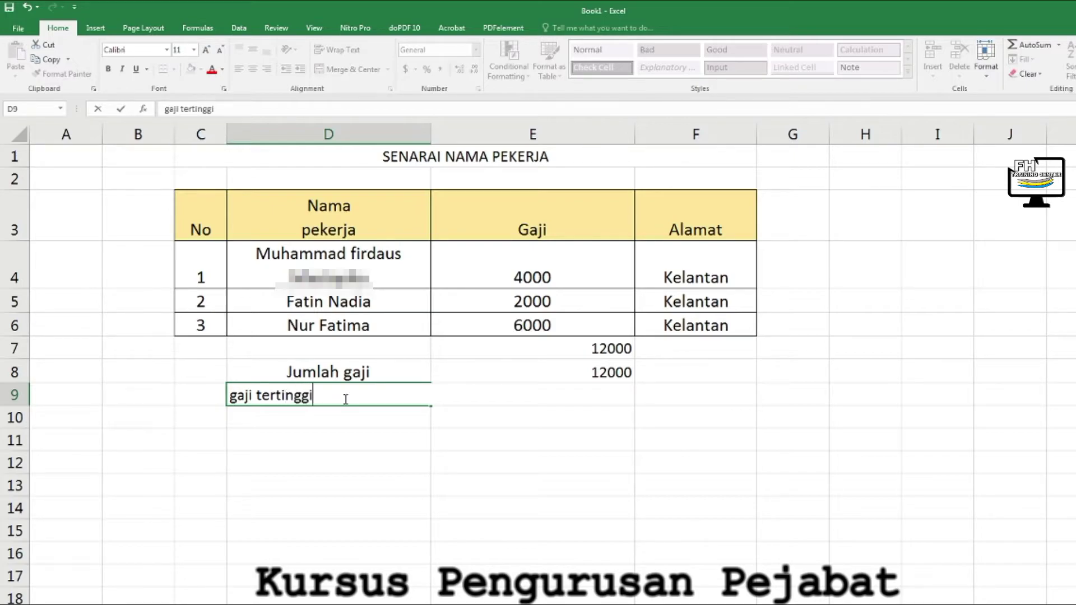
{"action": "left_click", "coordinate": [510, 435]}
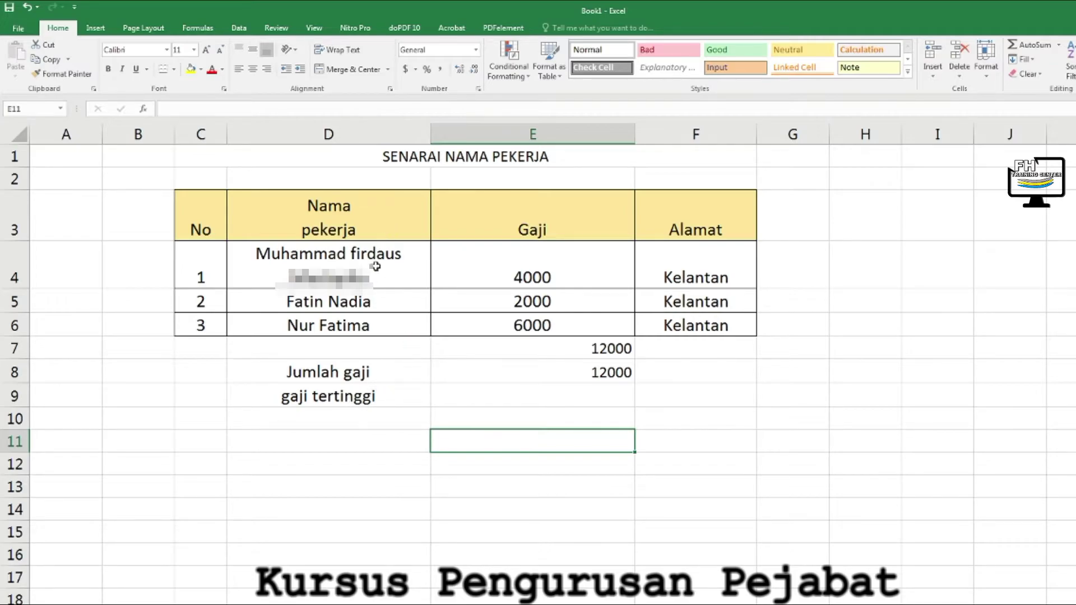
Find the highest salary in cell E9 with the AutoSum Max option over the range E4:E6
{"action": "left_click", "coordinate": [527, 325]}
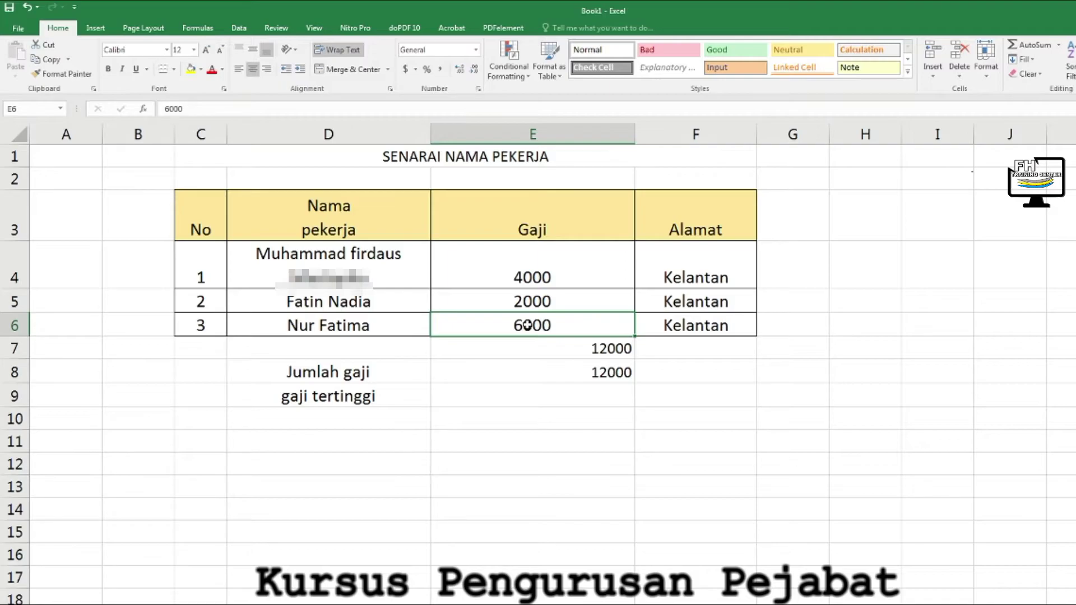
{"action": "left_click", "coordinate": [512, 391]}
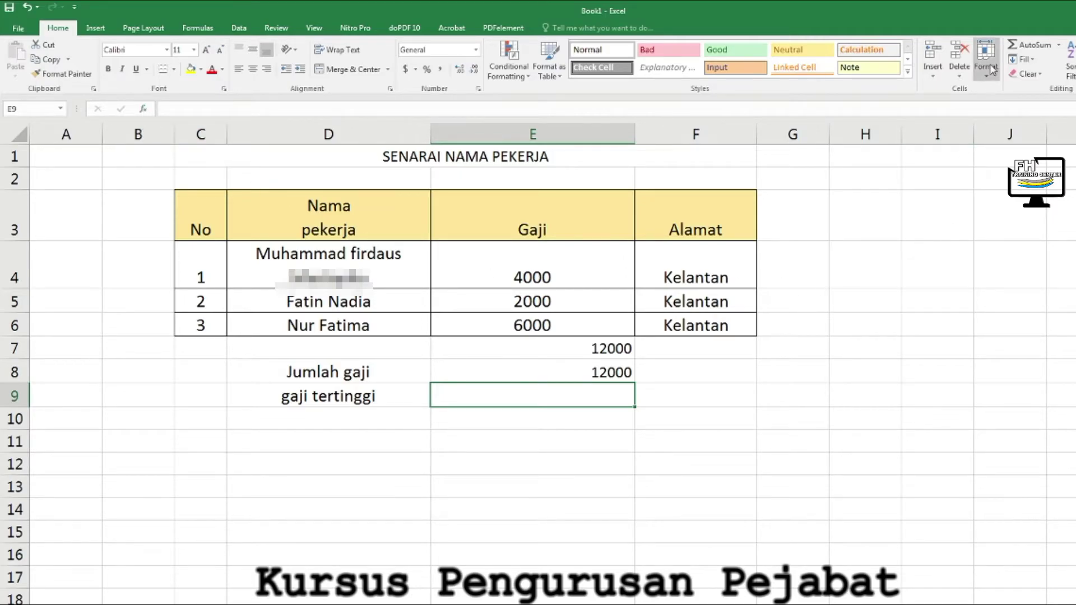
{"action": "left_click", "coordinate": [1059, 45]}
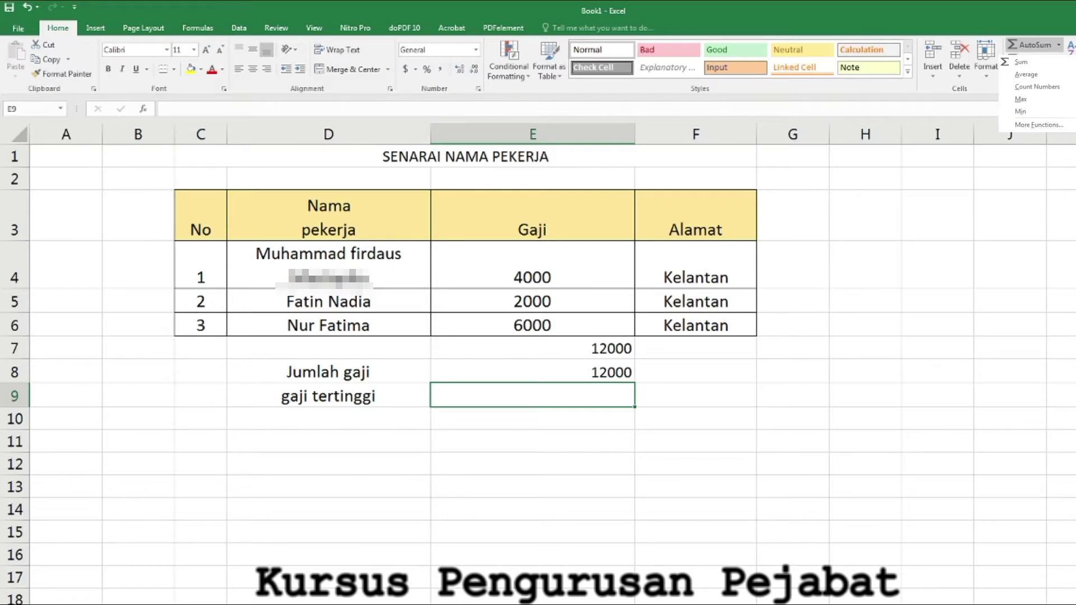
{"action": "left_click", "coordinate": [1021, 99]}
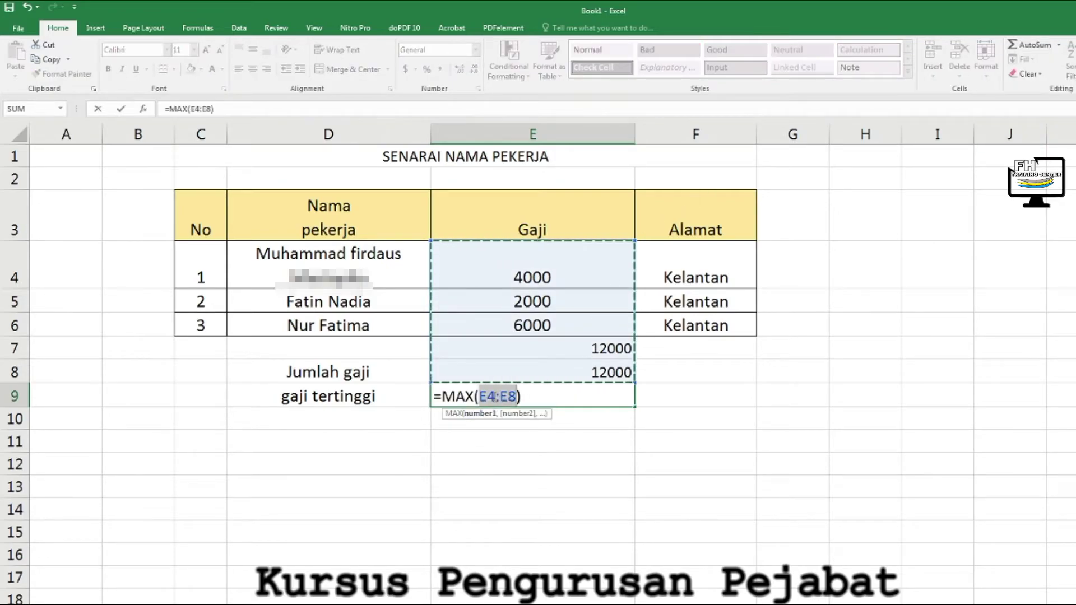
{"action": "left_click_drag", "start_coordinate": [543, 260], "coordinate": [541, 324]}
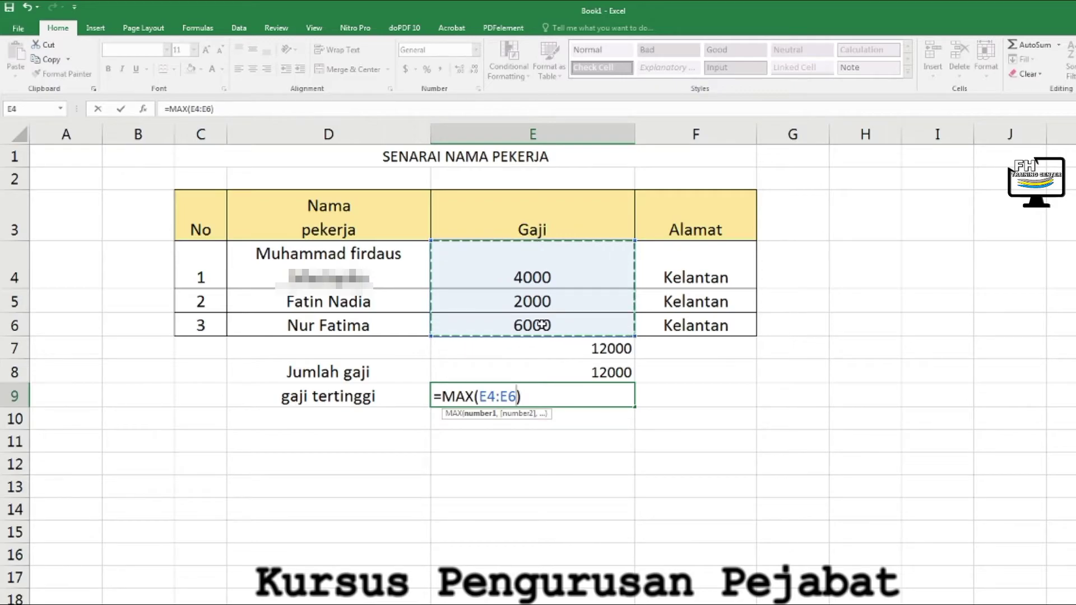
{"action": "key", "text": "Return"}
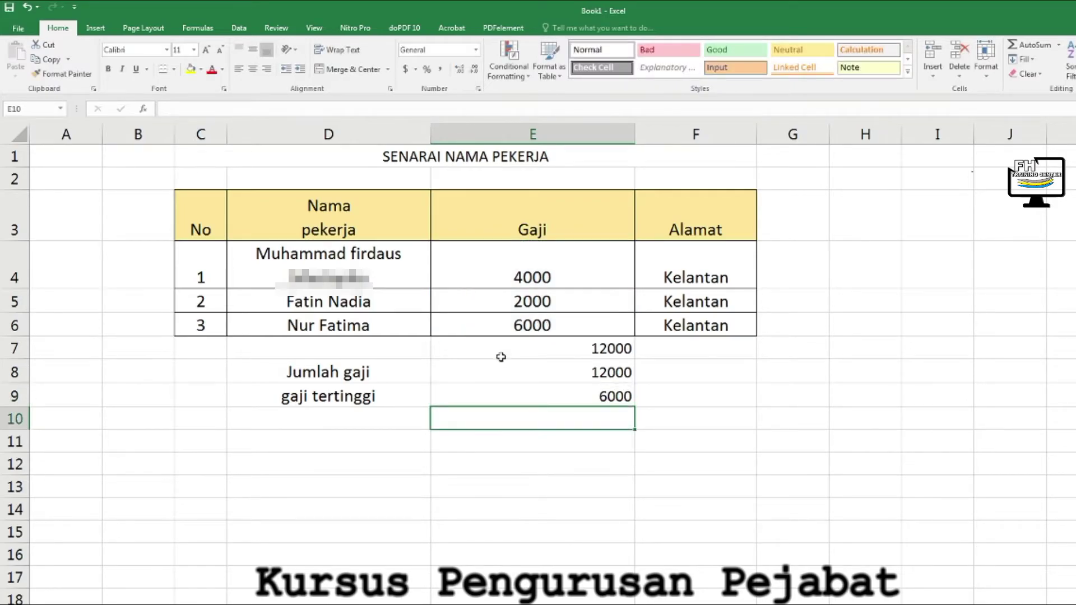
Enter the label "gaji terendah" in cell D10 below gaji tertinggi
{"action": "left_click", "coordinate": [333, 424]}
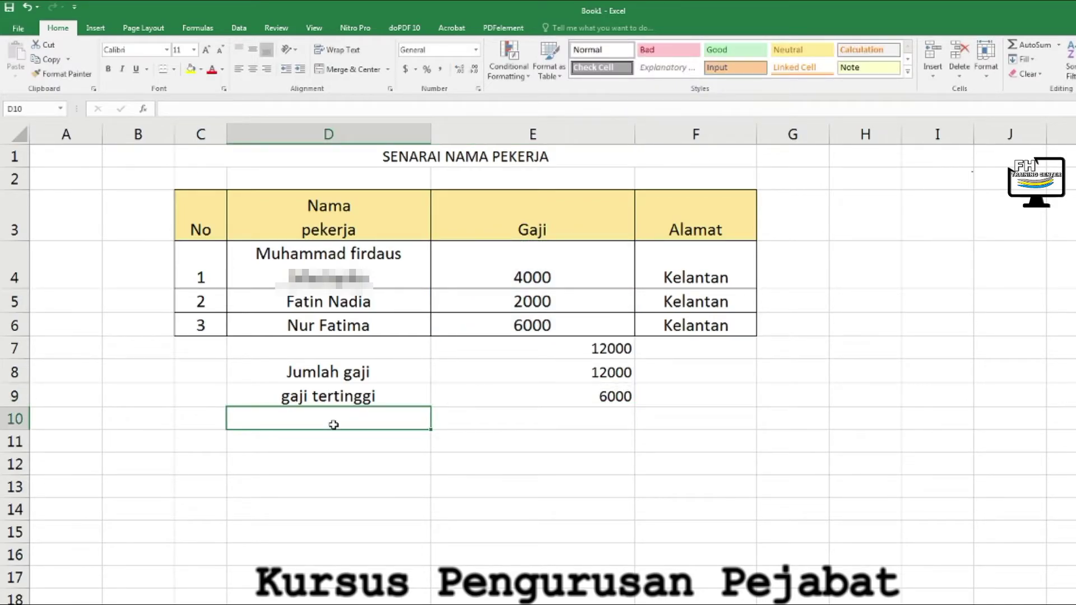
{"action": "type", "text": "gaji terendah"}
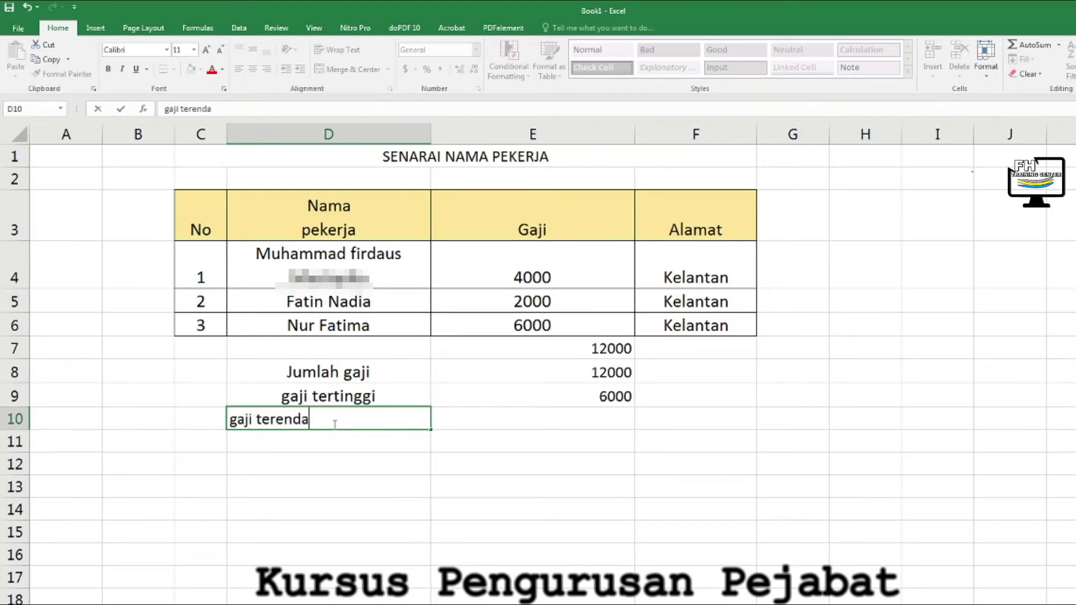
{"action": "key", "text": "Return"}
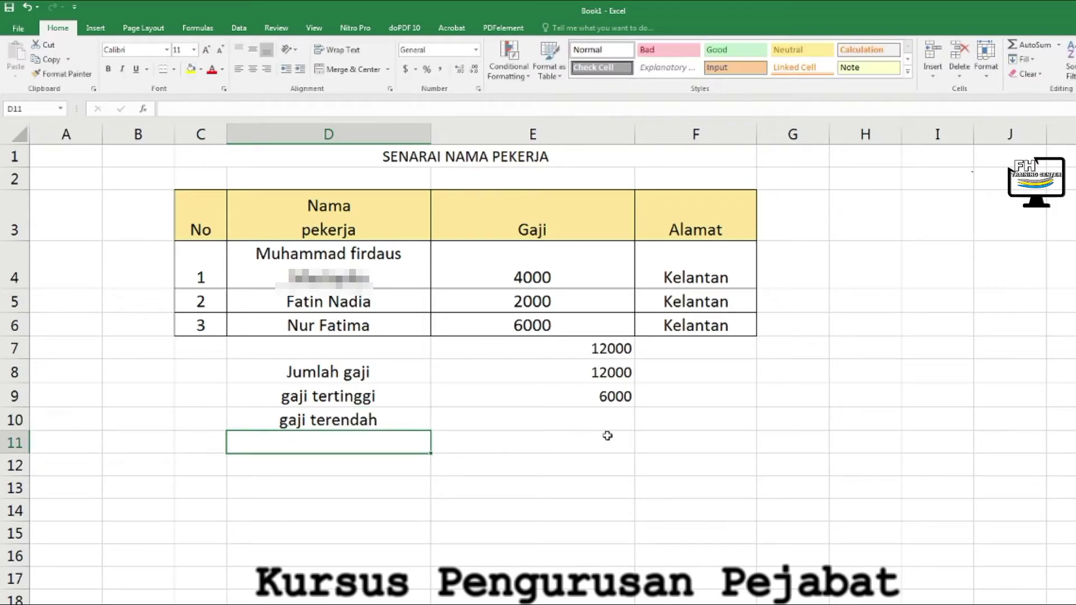
Insert the MIN function in cell E10 through the Insert Function dialog, with E4:E6 as the Number1 argument
{"action": "left_click", "coordinate": [604, 419]}
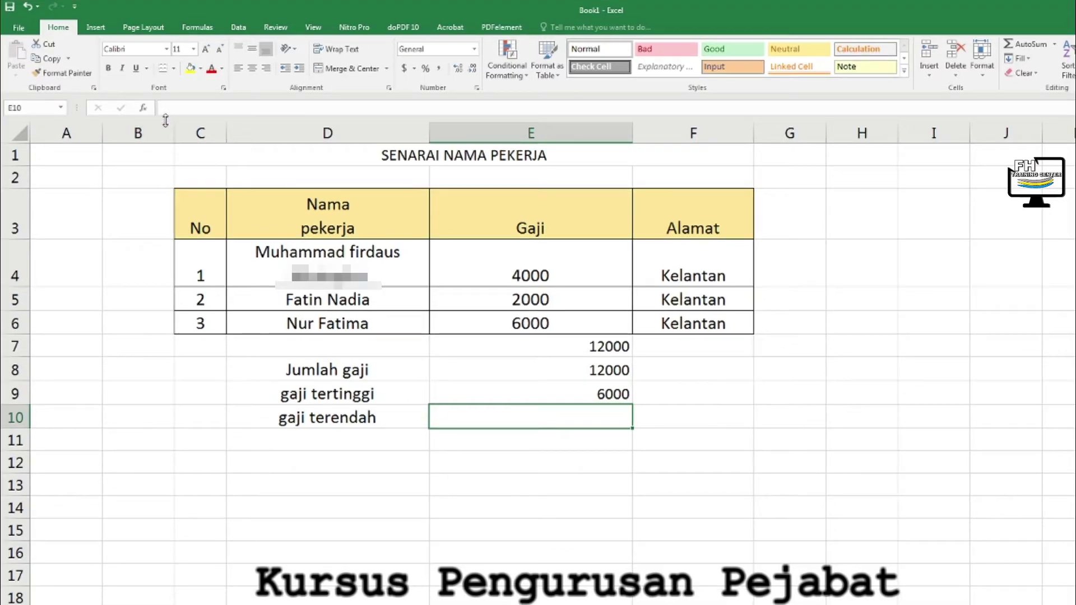
{"action": "left_click", "coordinate": [143, 109]}
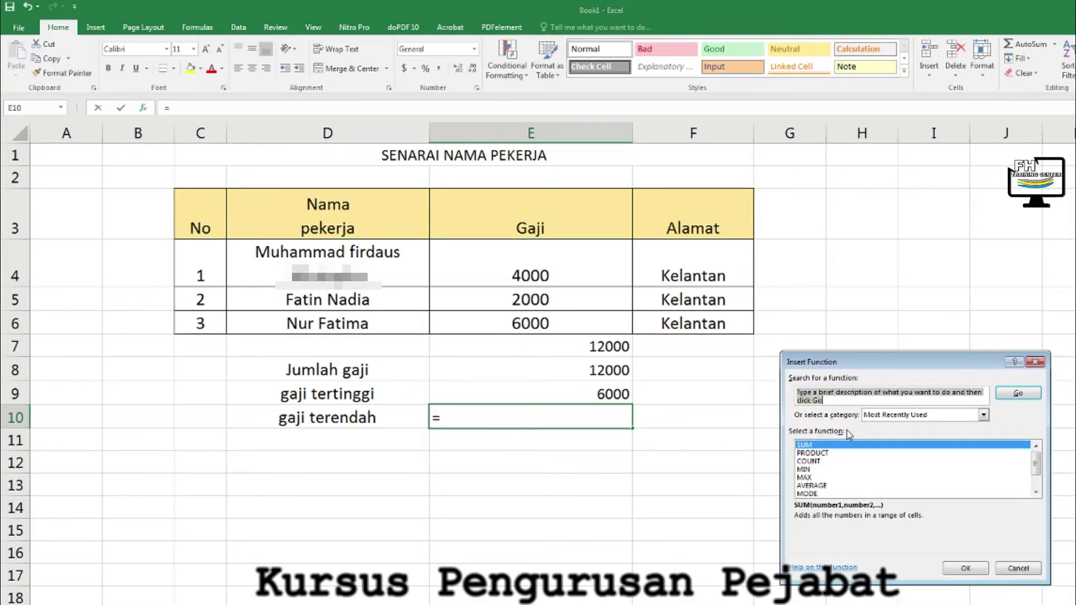
{"action": "left_click", "coordinate": [804, 470]}
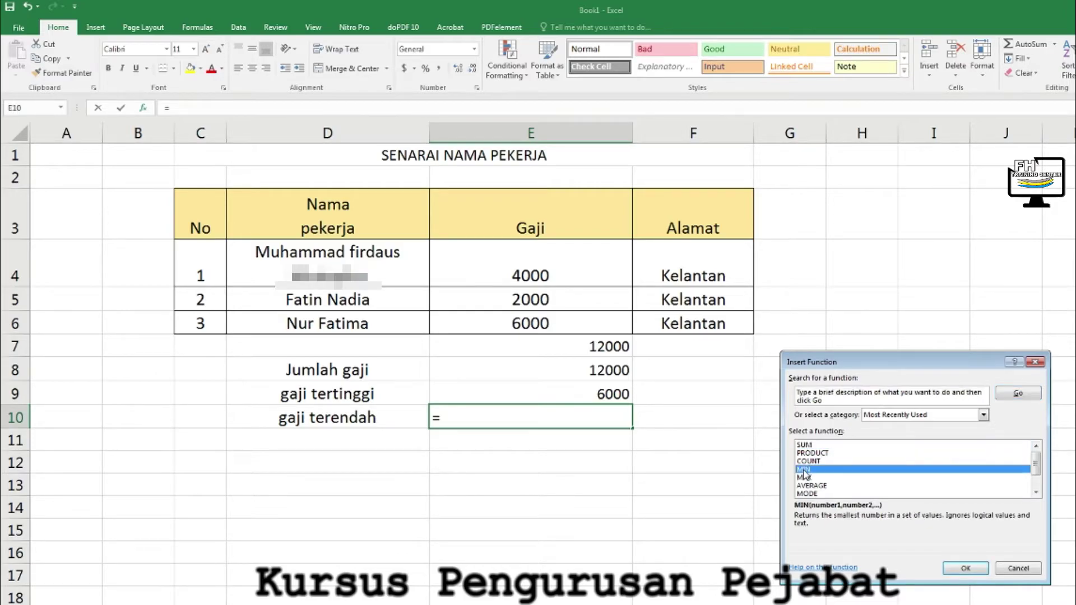
{"action": "left_click", "coordinate": [975, 568]}
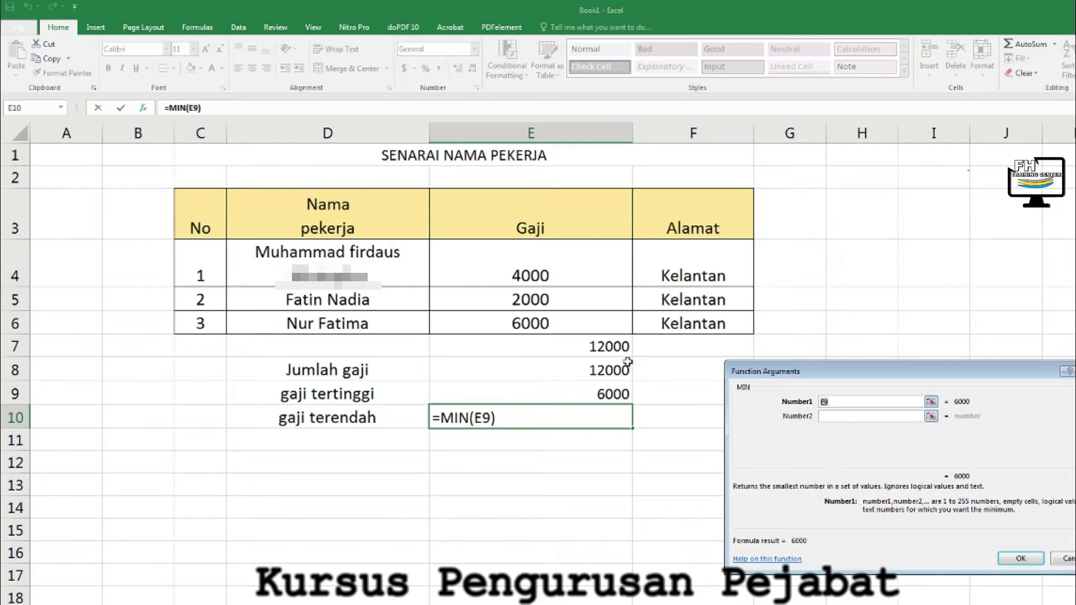
{"action": "left_click_drag", "start_coordinate": [584, 273], "coordinate": [577, 321]}
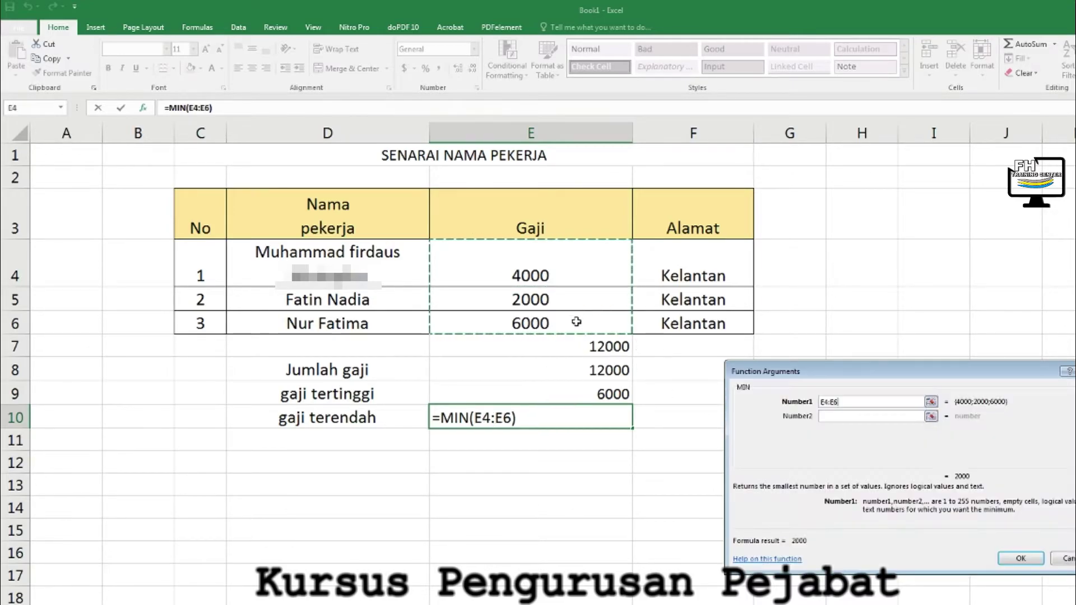
{"action": "left_click", "coordinate": [1027, 559]}
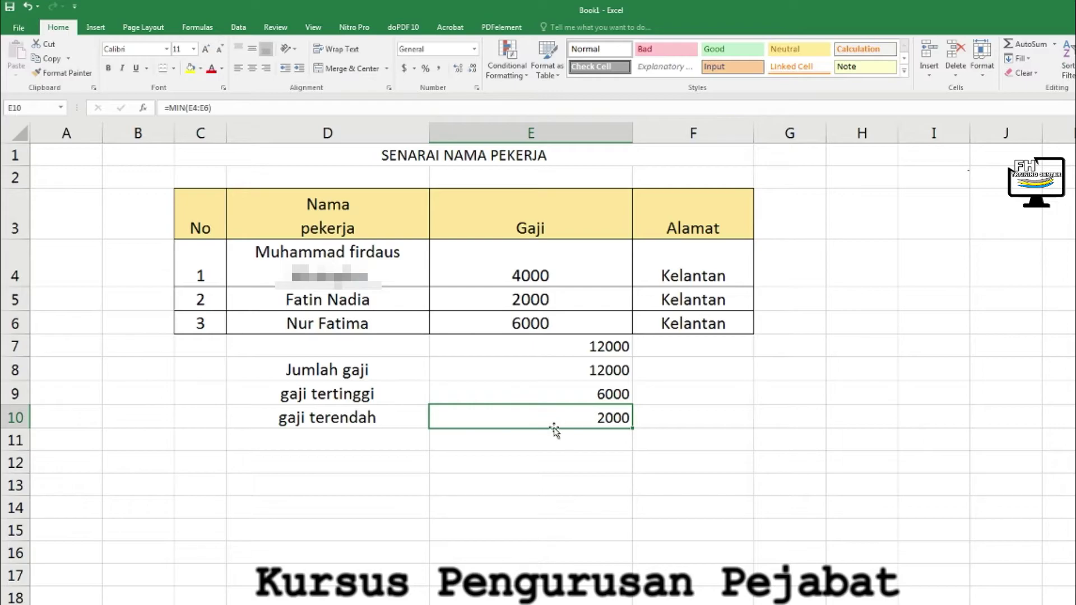
Enter the label "gaji purata" in cell D11 below gaji terendah
{"action": "left_click", "coordinate": [364, 440]}
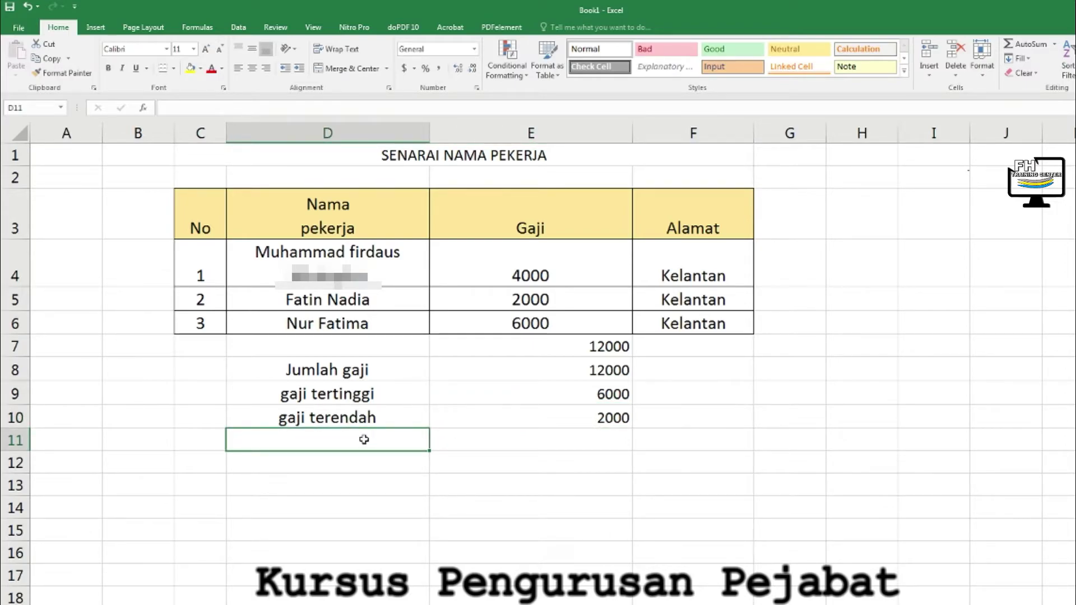
{"action": "type", "text": "pur"}
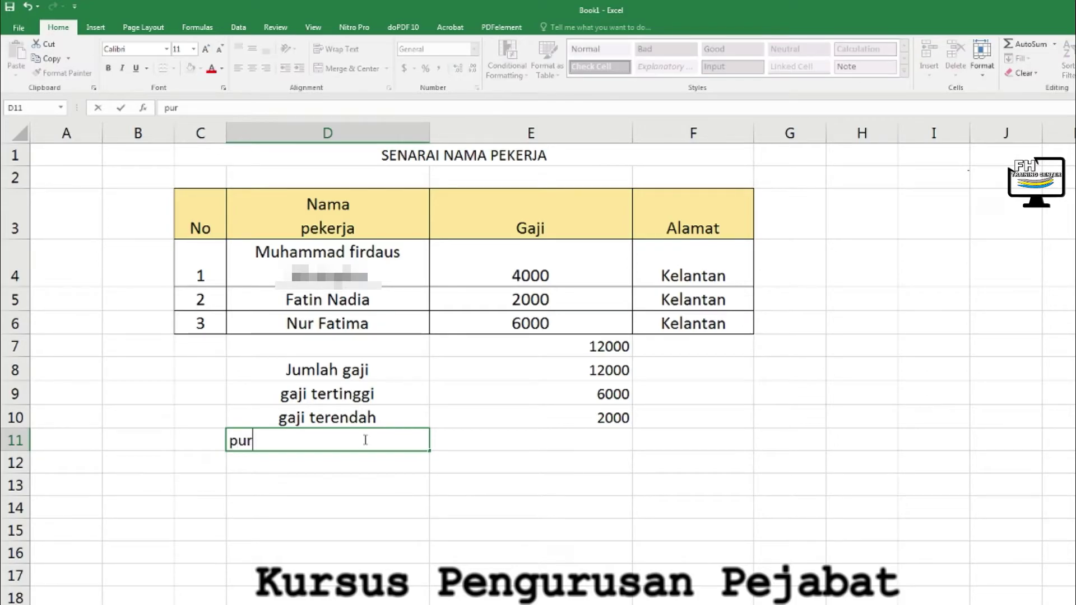
{"action": "key", "text": "BackSpace"}
{"action": "key", "text": "BackSpace"}
{"action": "key", "text": "BackSpace"}
{"action": "type", "text": "gaj"}
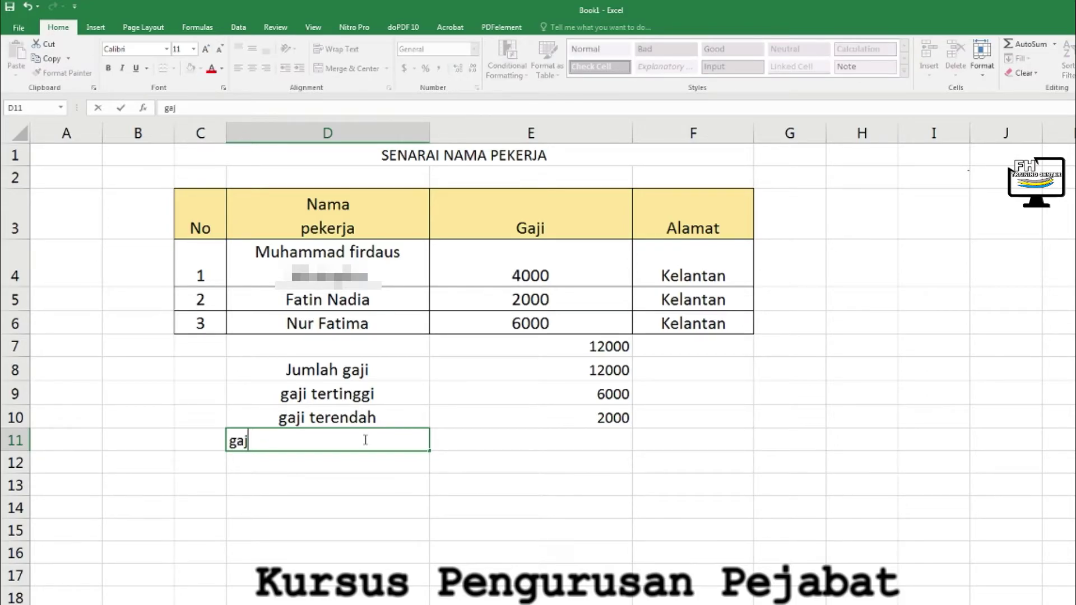
{"action": "type", "text": "i purata"}
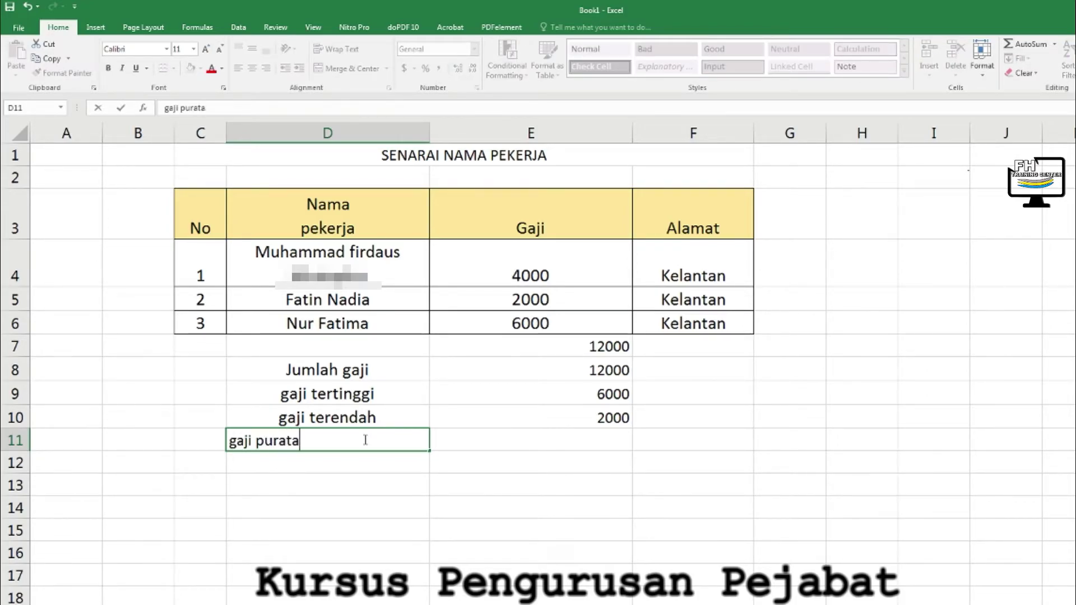
{"action": "key", "text": "Return"}
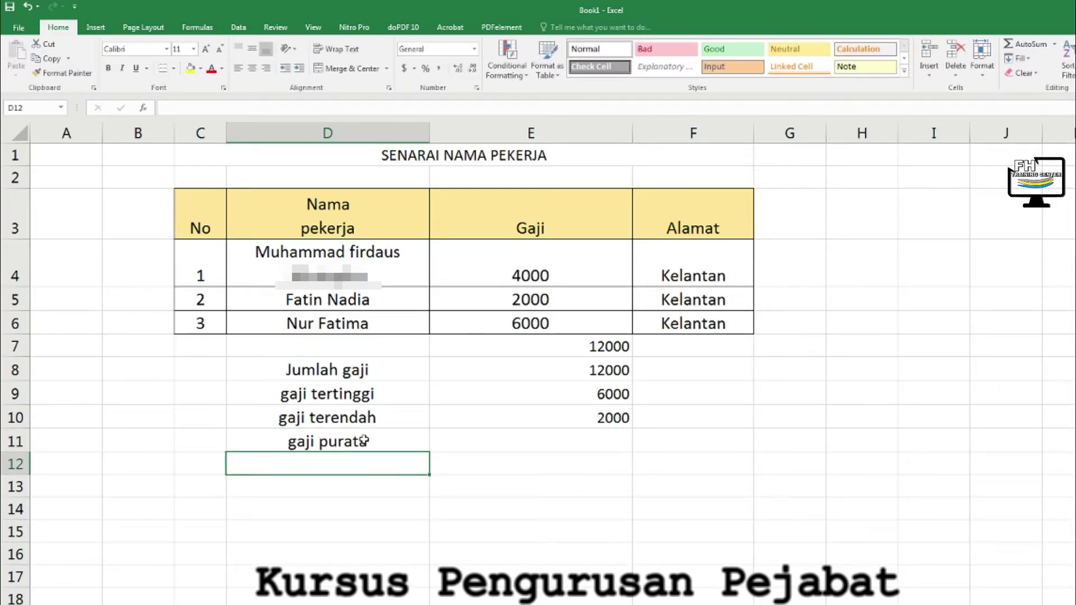
Insert the AVERAGE function in cell E11 through the Insert Function dialog, with E4:E6 as the Number1 argument
{"action": "left_click", "coordinate": [602, 443]}
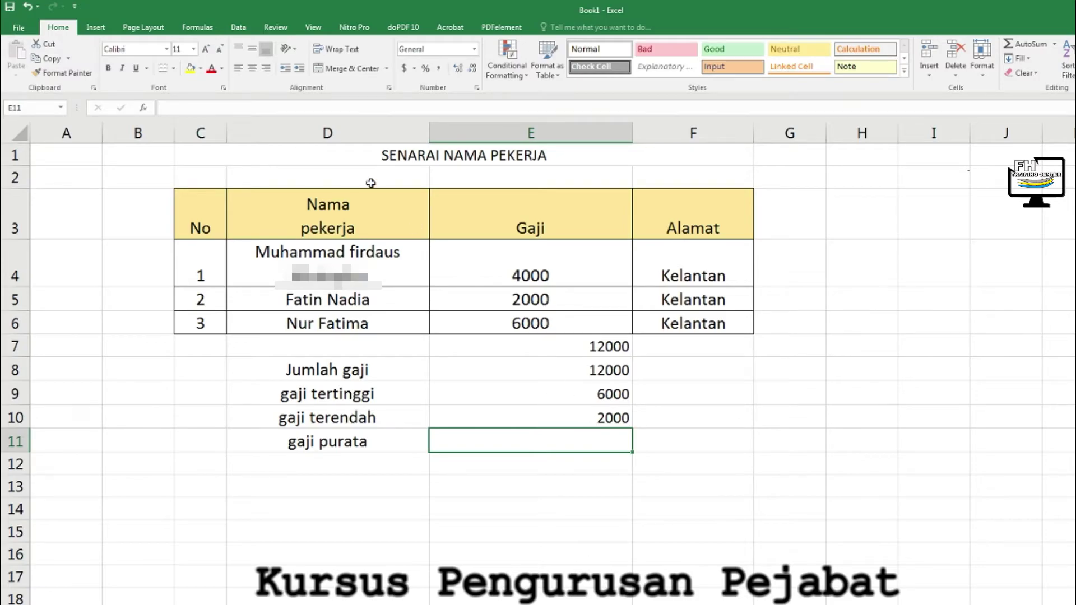
{"action": "left_click", "coordinate": [144, 107]}
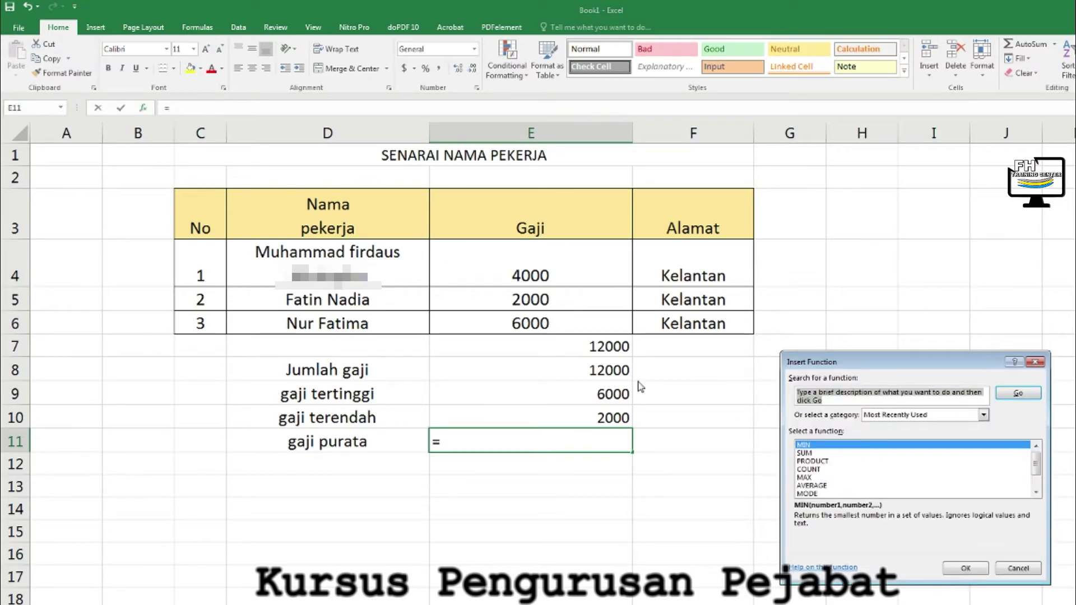
{"action": "left_click_drag", "start_coordinate": [844, 365], "coordinate": [840, 254]}
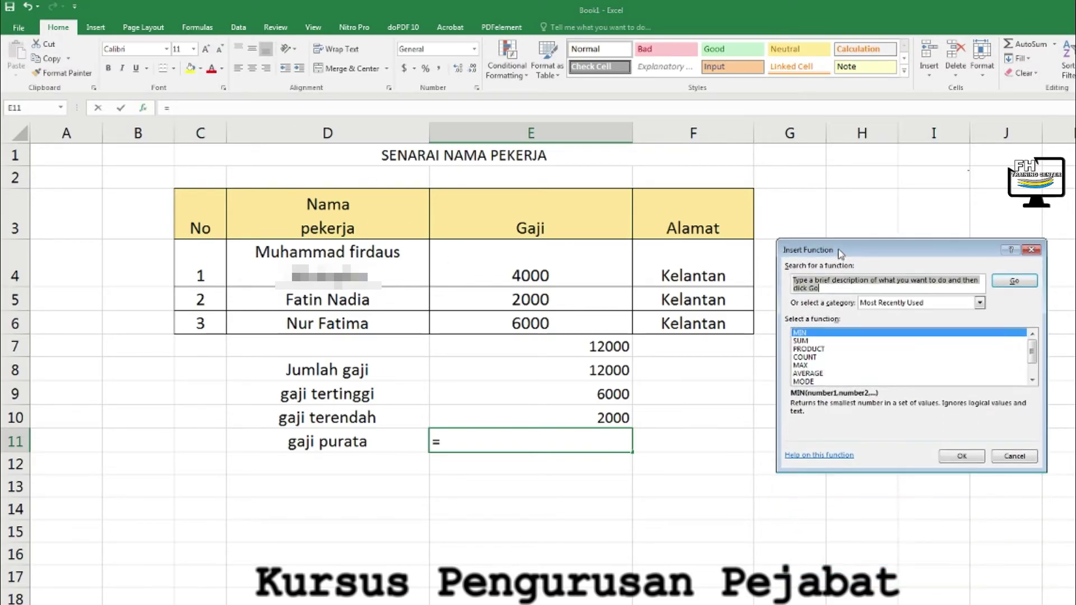
{"action": "left_click", "coordinate": [818, 373]}
{"action": "left_click", "coordinate": [960, 456]}
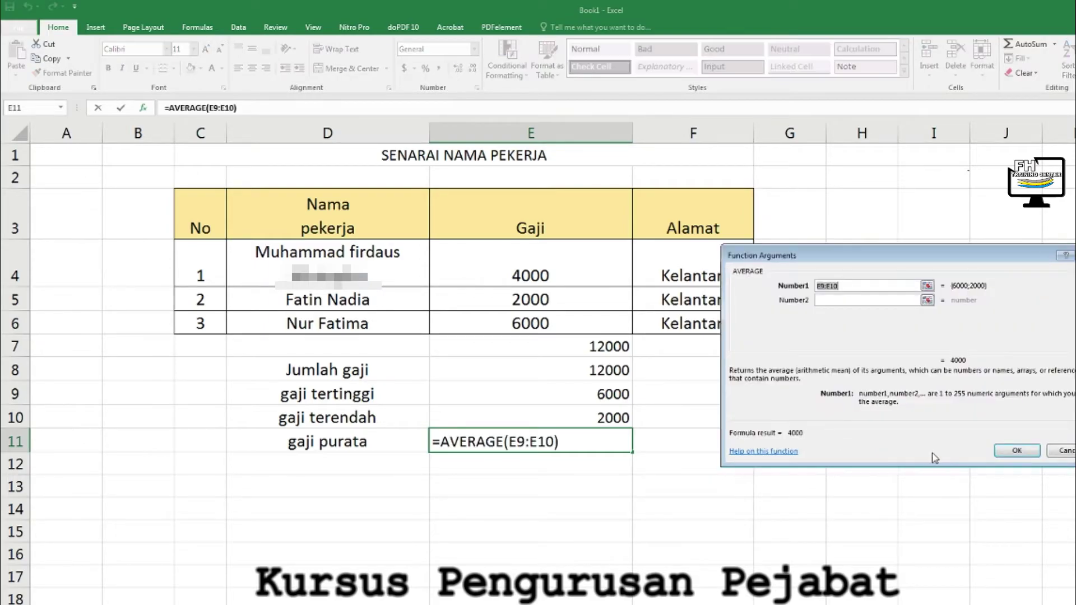
{"action": "left_click_drag", "start_coordinate": [566, 267], "coordinate": [563, 327]}
{"action": "left_click", "coordinate": [1017, 450]}
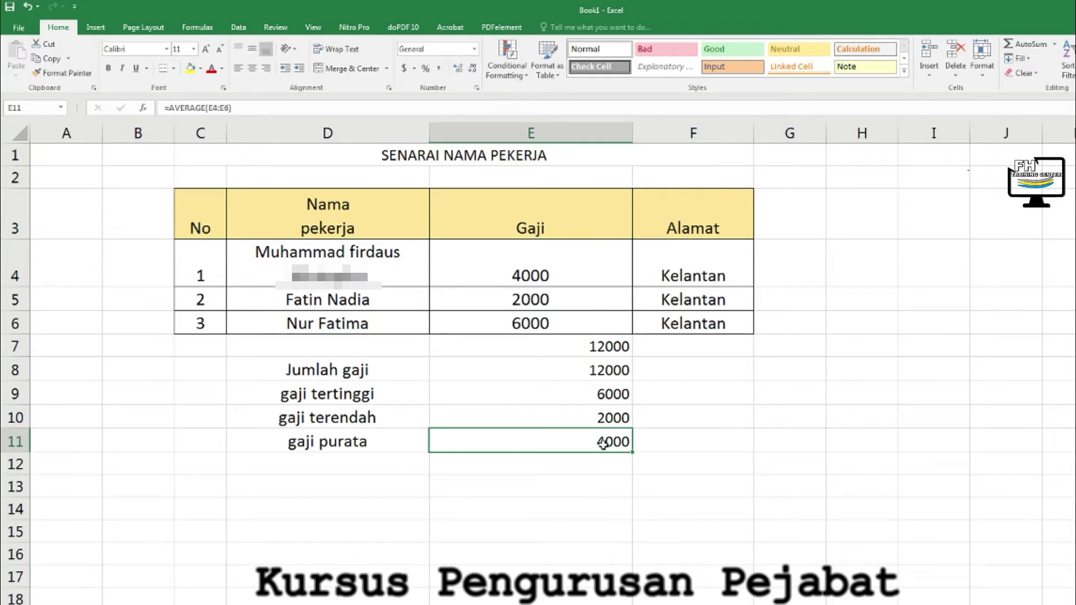
Enter the label "mode gaji" in cell D12 below gaji purata
{"action": "left_click", "coordinate": [339, 467]}
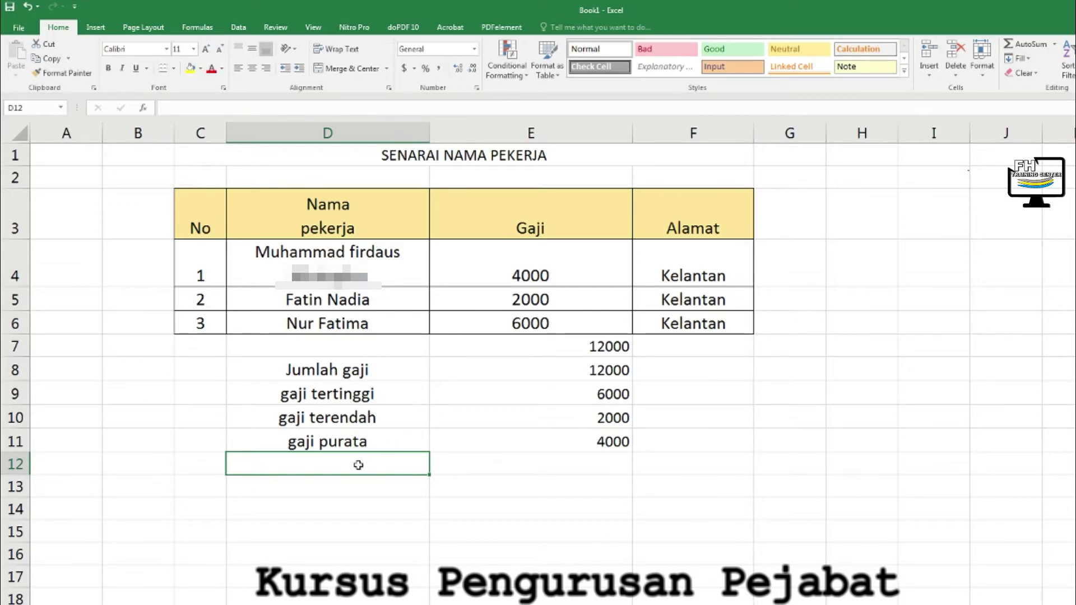
{"action": "type", "text": "mode gaji"}
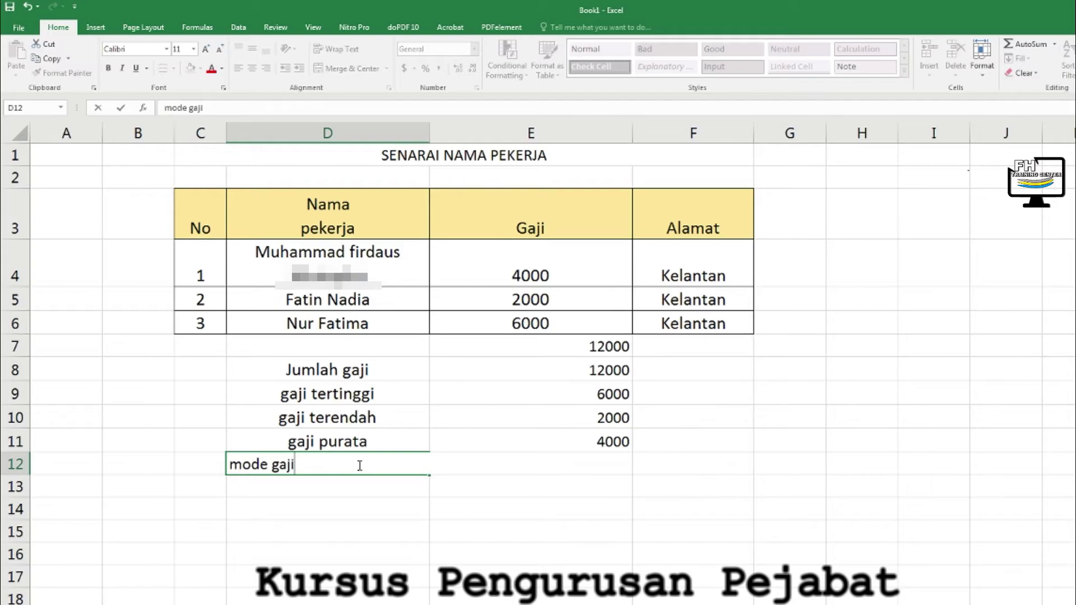
{"action": "key", "text": "Return"}
Insert the MODE function in cell E12 through the Insert Function dialog, with E4:E6 as the Number1 argument
{"action": "left_click", "coordinate": [548, 473]}
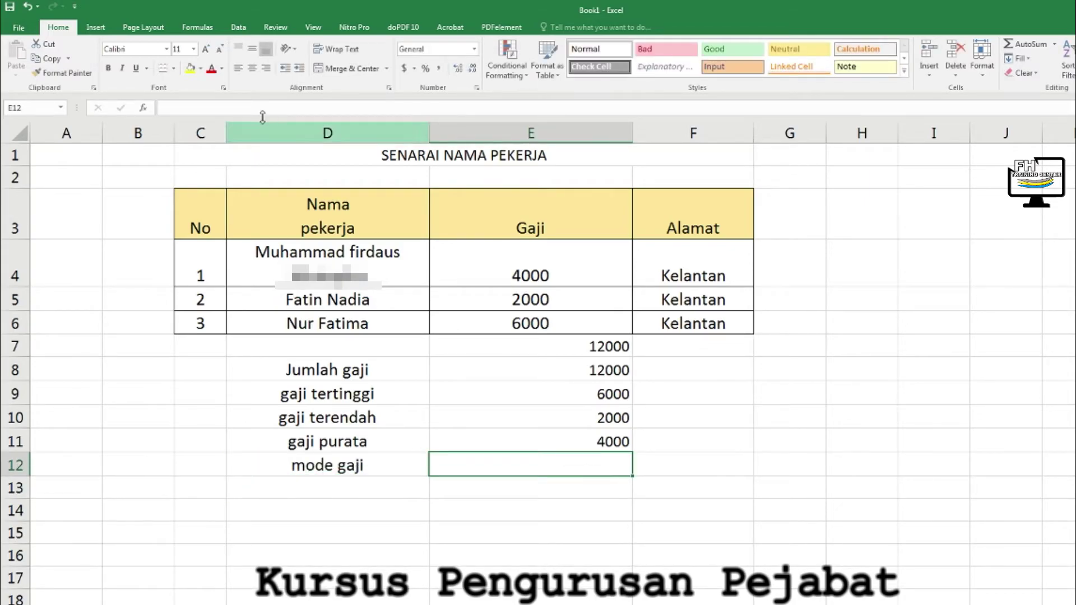
{"action": "left_click", "coordinate": [144, 109]}
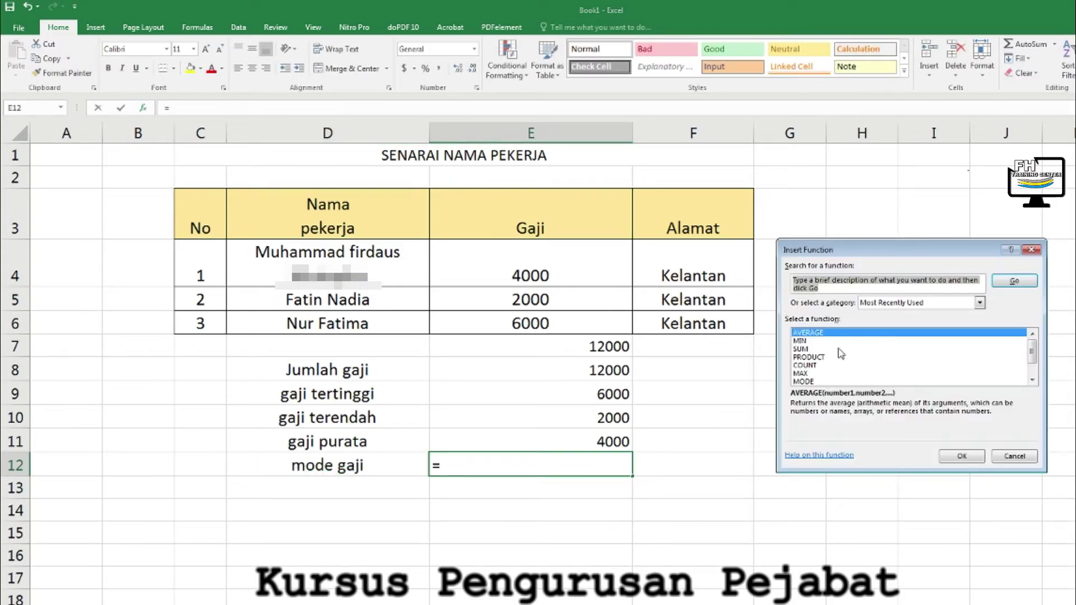
{"action": "left_click", "coordinate": [805, 382]}
{"action": "left_click", "coordinate": [961, 456]}
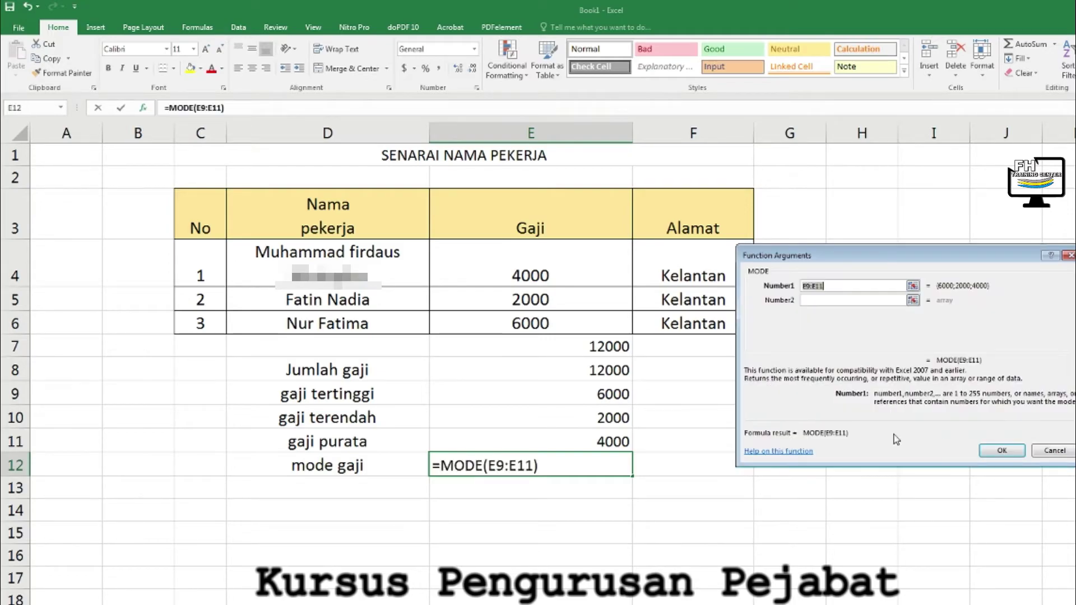
{"action": "left_click_drag", "start_coordinate": [610, 278], "coordinate": [583, 324]}
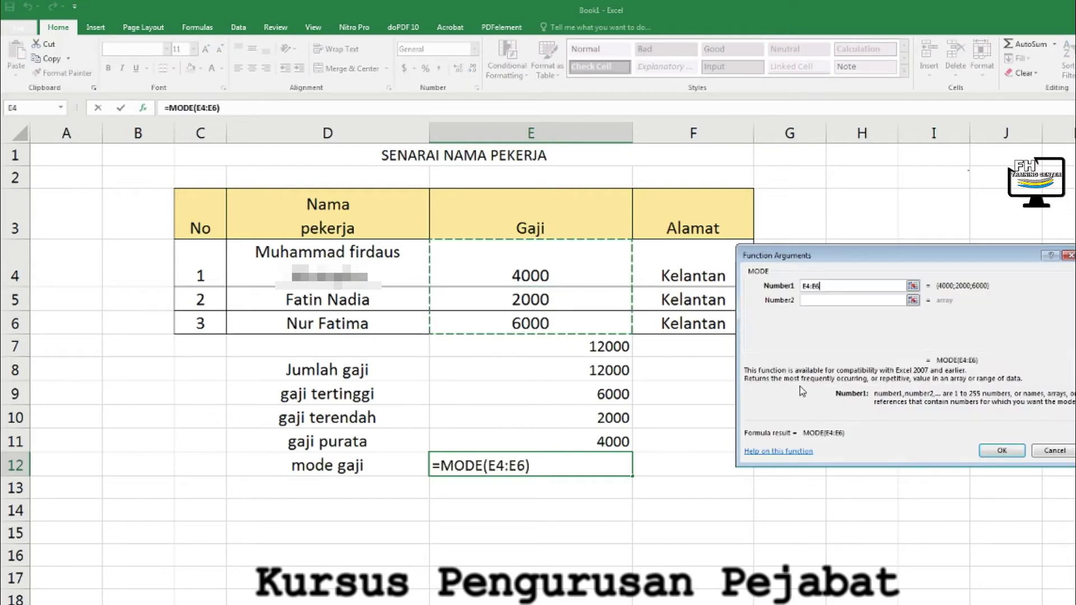
{"action": "left_click", "coordinate": [1002, 451]}
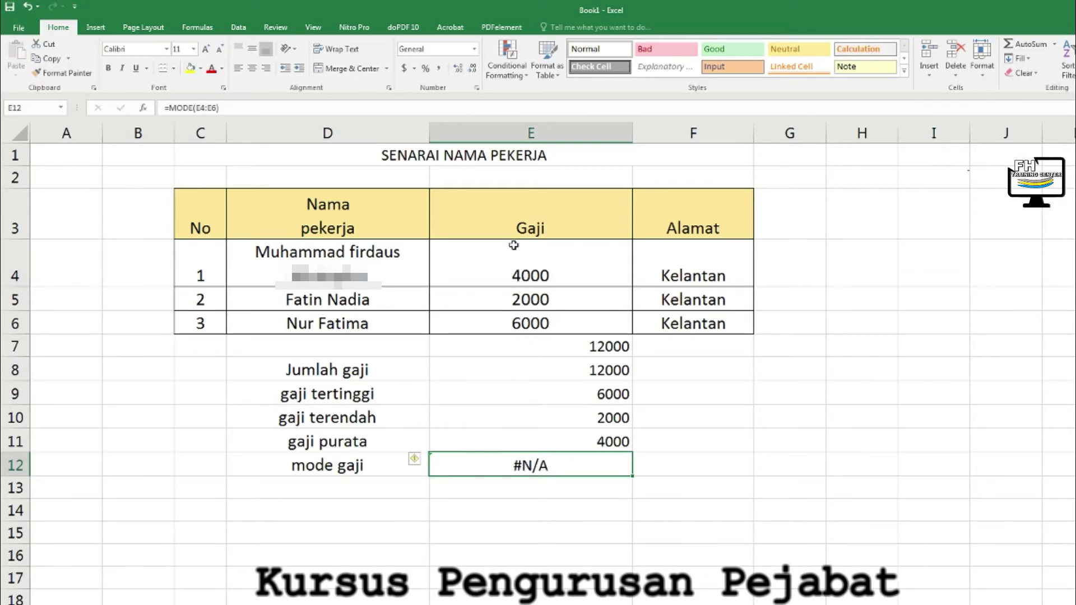
Change the second worker's salary in cell E5 to 4000 and check the recalculated total, highest and lowest salary in E8:E10
{"action": "left_click", "coordinate": [517, 277]}
{"action": "double_click", "coordinate": [517, 276]}
{"action": "double_click", "coordinate": [518, 301]}
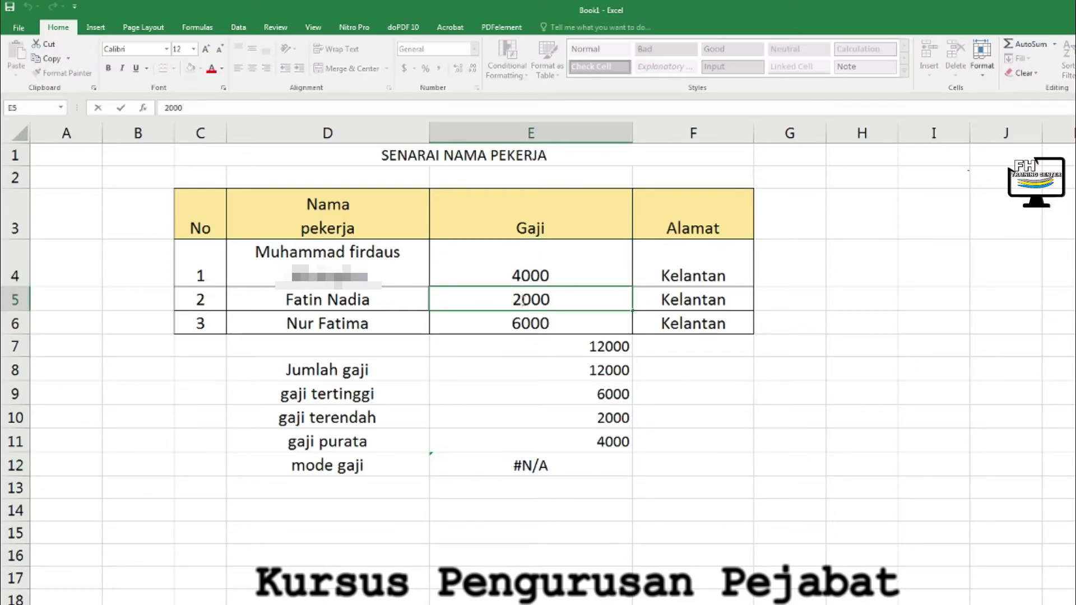
{"action": "key", "text": "BackSpace"}
{"action": "type", "text": "4"}
{"action": "key", "text": "Return"}
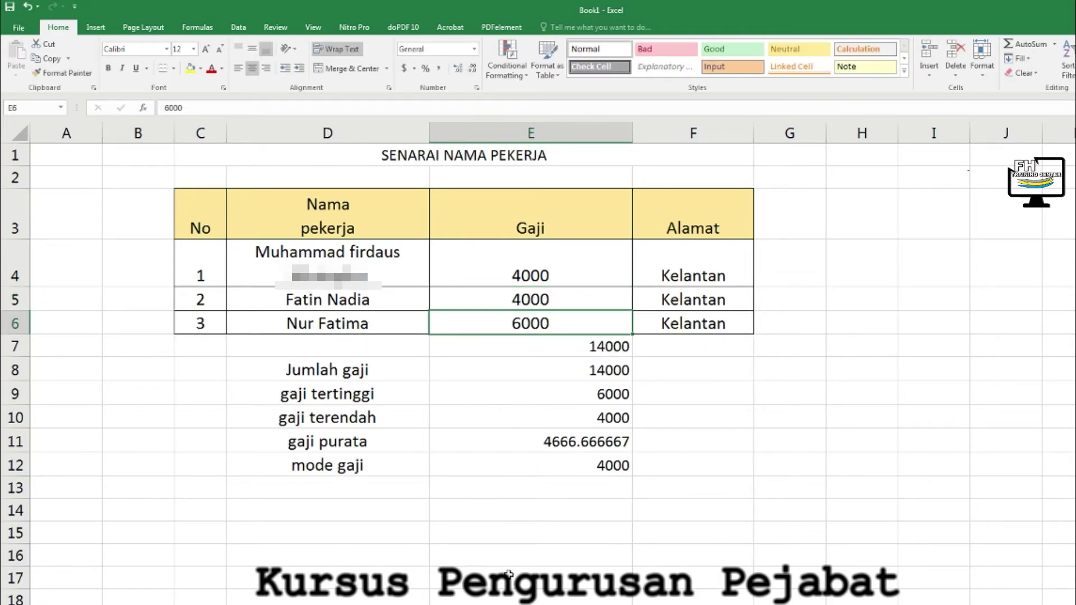
{"action": "left_click", "coordinate": [589, 371]}
{"action": "left_click", "coordinate": [588, 394]}
{"action": "left_click", "coordinate": [590, 422]}
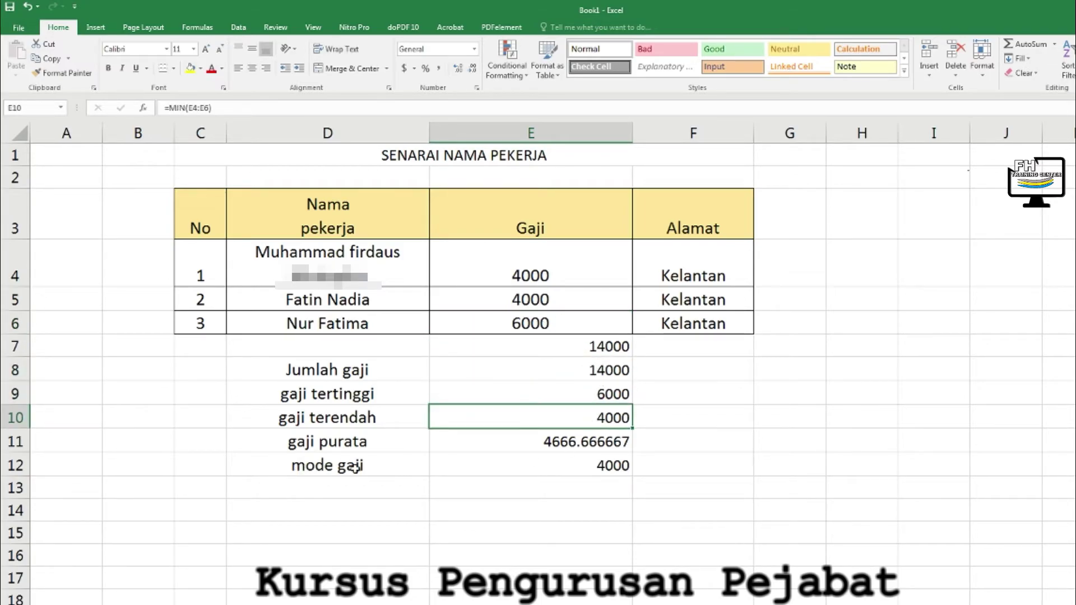
Compare the salaries in E4 and E5 with the mode, lowest and highest salary formulas in column E
{"action": "left_click", "coordinate": [527, 280]}
{"action": "left_click", "coordinate": [524, 304]}
{"action": "left_click", "coordinate": [613, 468]}
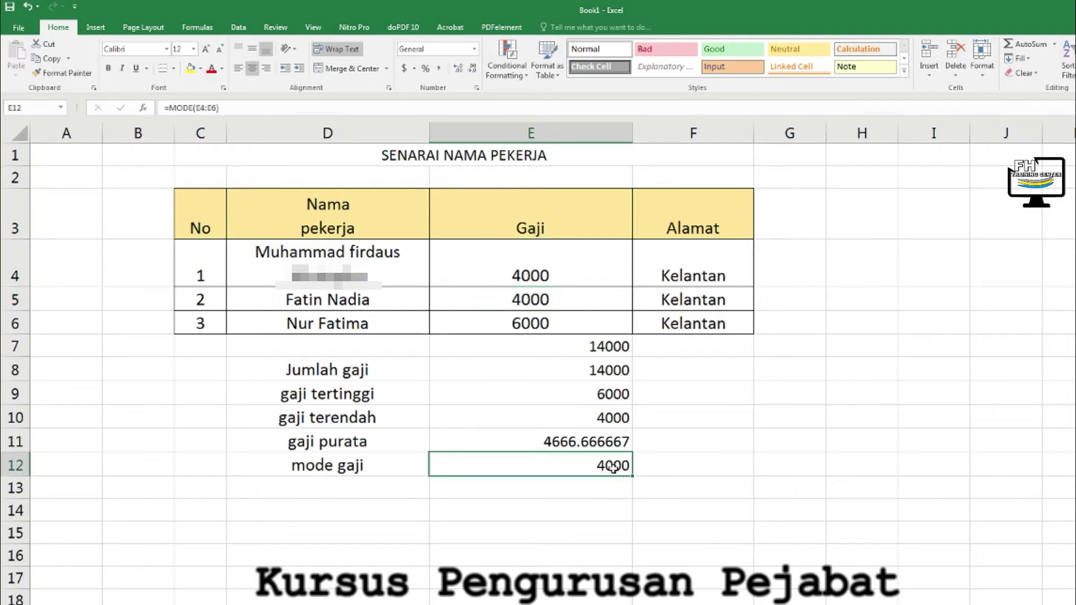
{"action": "left_click", "coordinate": [610, 418]}
{"action": "left_click", "coordinate": [610, 397]}
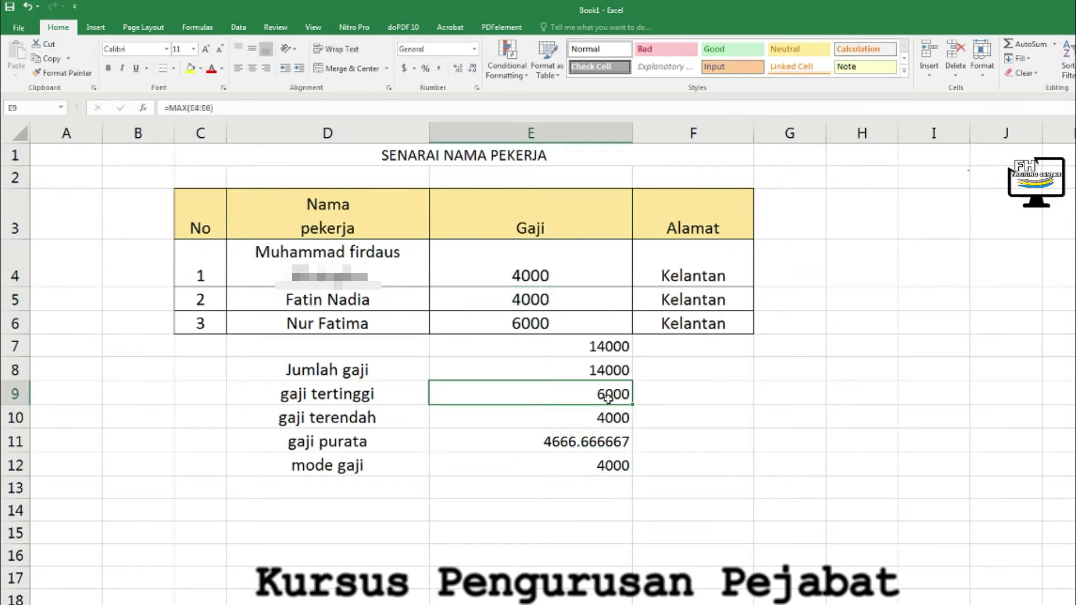
{"action": "left_click", "coordinate": [609, 464]}
Enter the label "count" in cell D13 below mode gaji and replace it with "bilangan"
{"action": "left_click", "coordinate": [353, 485]}
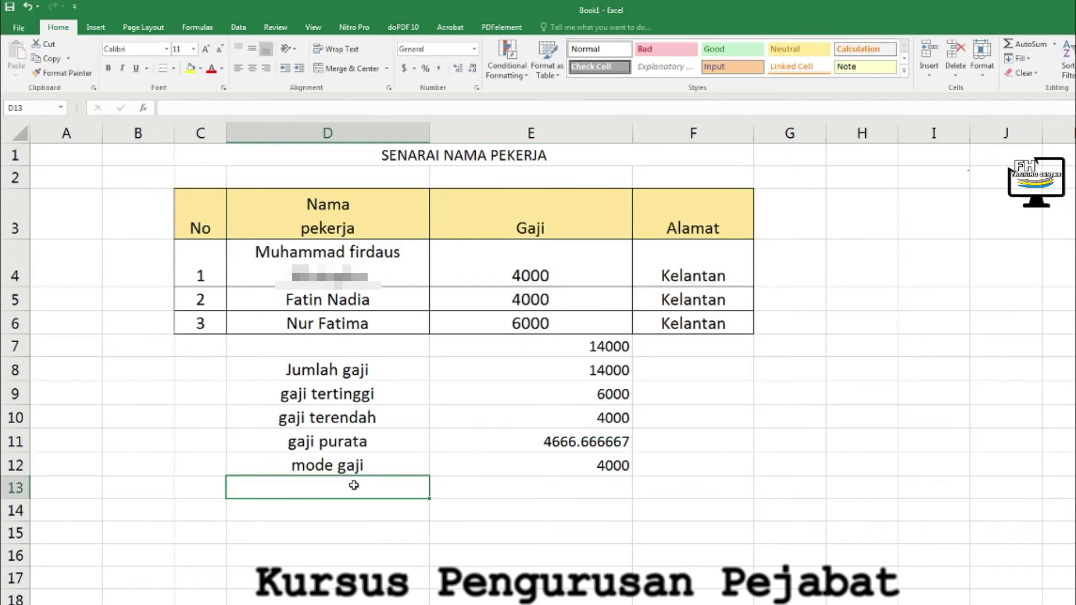
{"action": "type", "text": "count"}
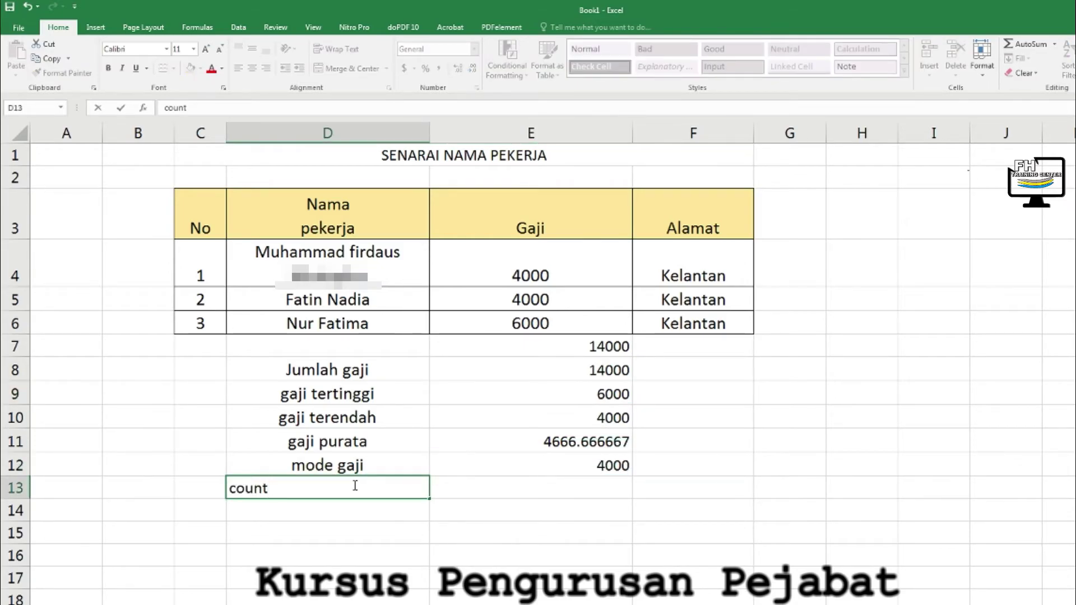
{"action": "key", "text": "Home"}
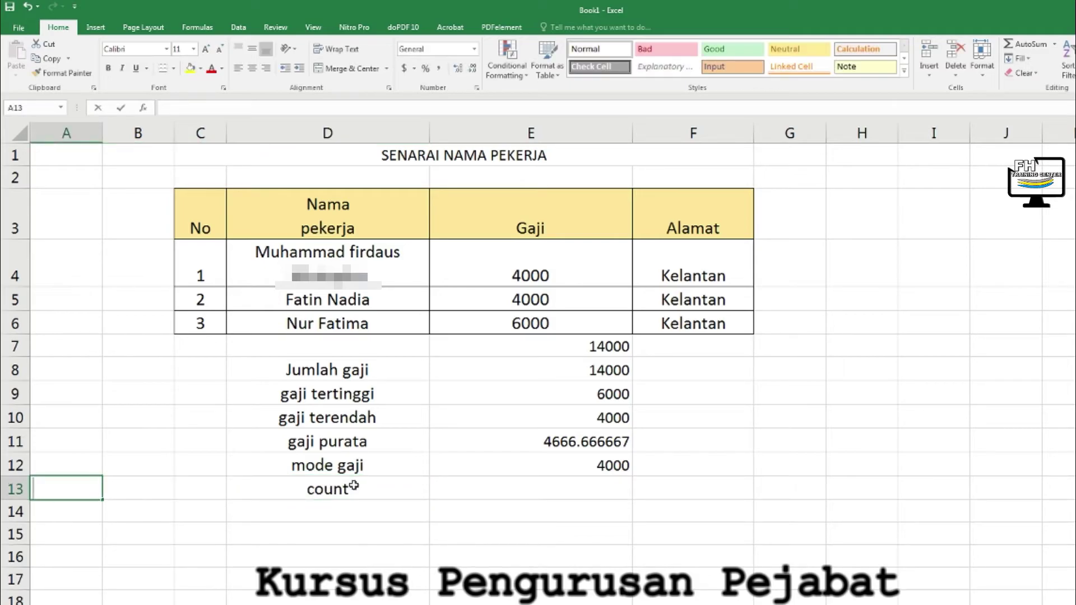
{"action": "left_click", "coordinate": [354, 486]}
{"action": "double_click", "coordinate": [414, 489]}
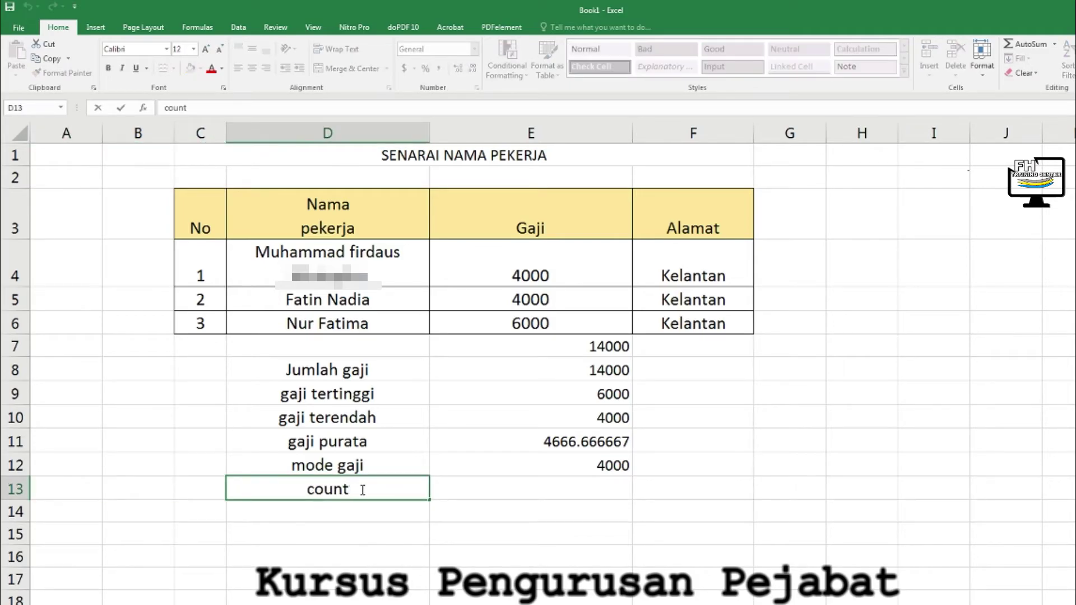
{"action": "left_click_drag", "start_coordinate": [413, 489], "coordinate": [308, 489]}
{"action": "type", "text": "bilangan"}
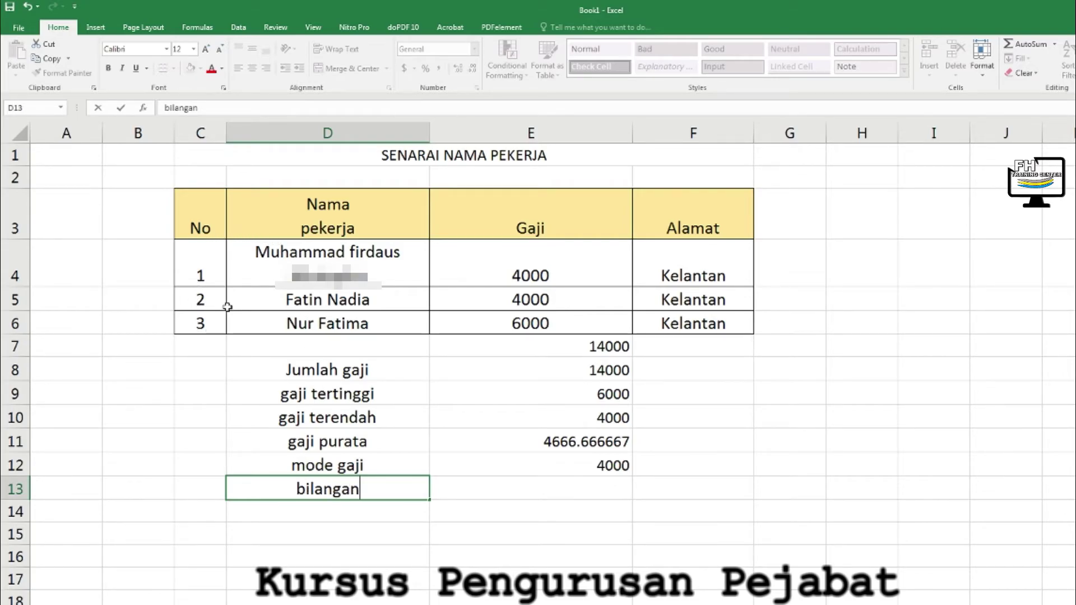
Insert the COUNT function in cell E13 through the Insert Function dialog, trying C4:C6 and settling on E4:E6 as the Value1 argument
{"action": "left_click", "coordinate": [576, 488]}
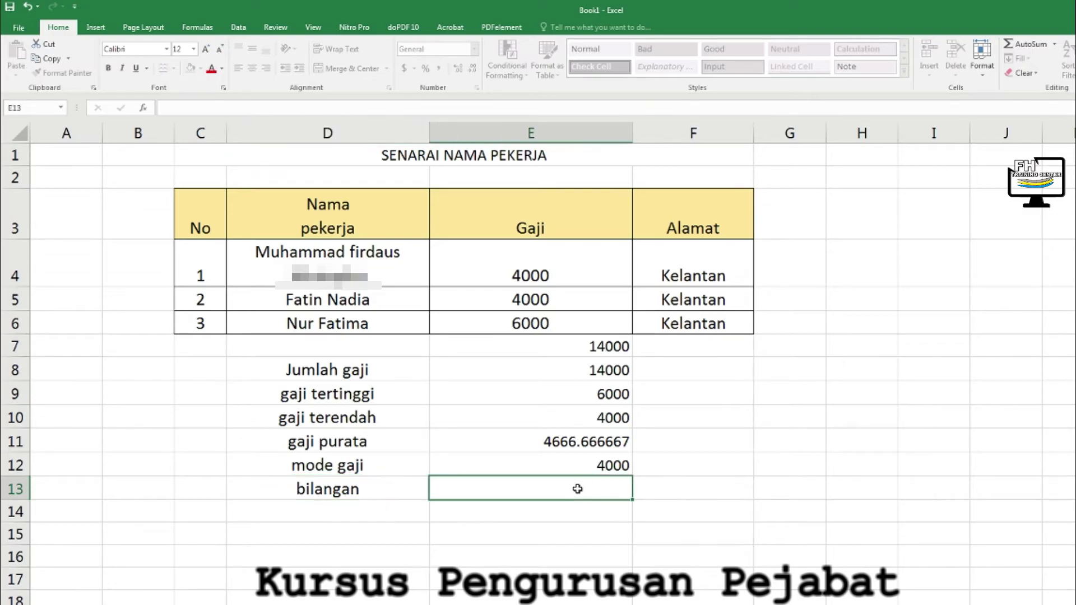
{"action": "left_click", "coordinate": [144, 108]}
{"action": "left_click", "coordinate": [810, 374]}
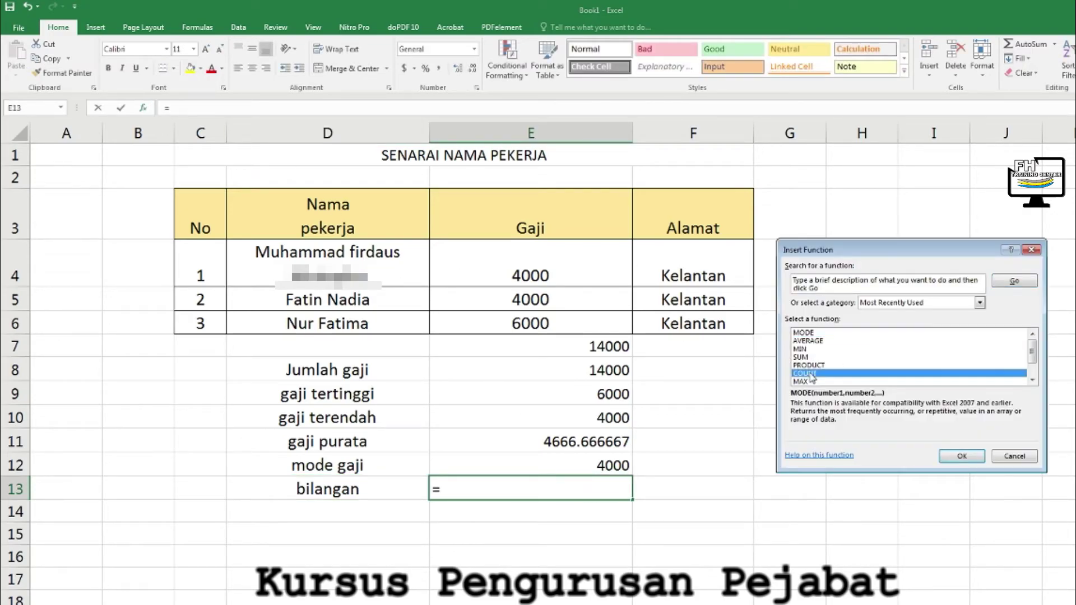
{"action": "left_click", "coordinate": [961, 456]}
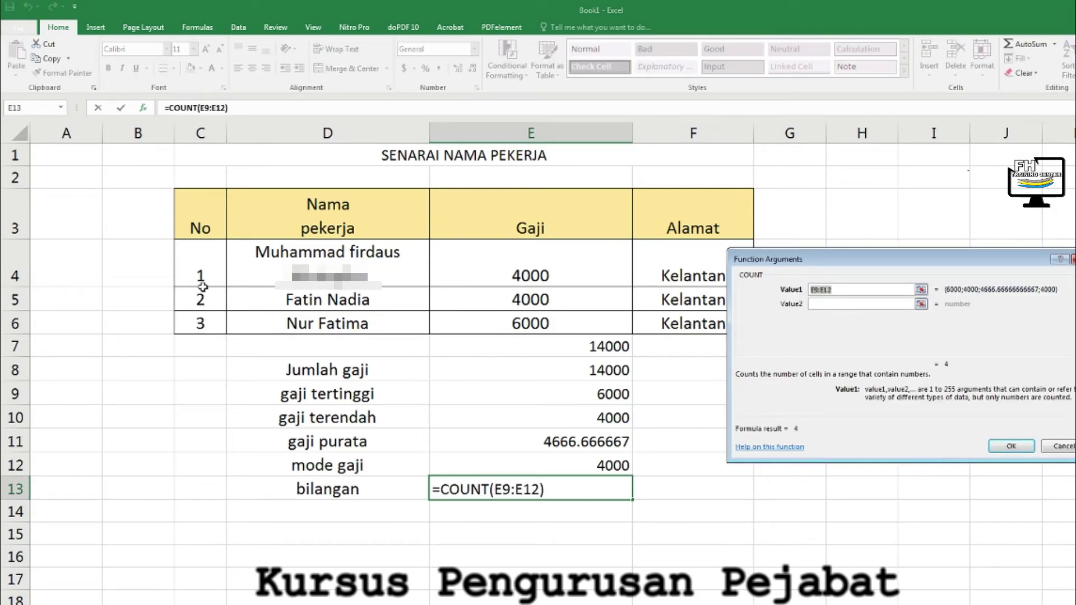
{"action": "left_click_drag", "start_coordinate": [201, 261], "coordinate": [193, 320]}
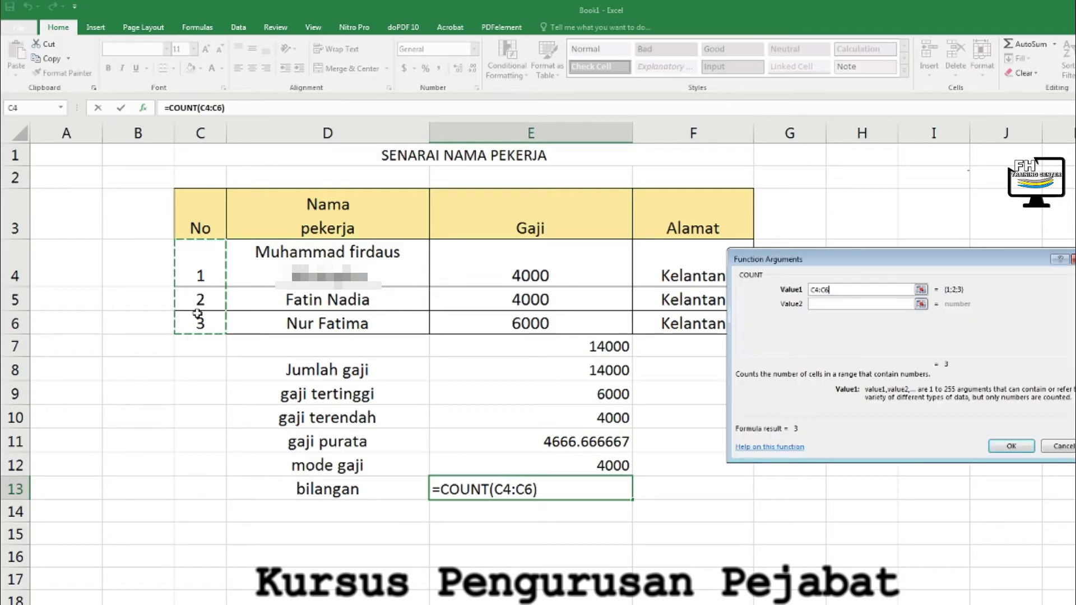
{"action": "left_click_drag", "start_coordinate": [512, 281], "coordinate": [530, 321]}
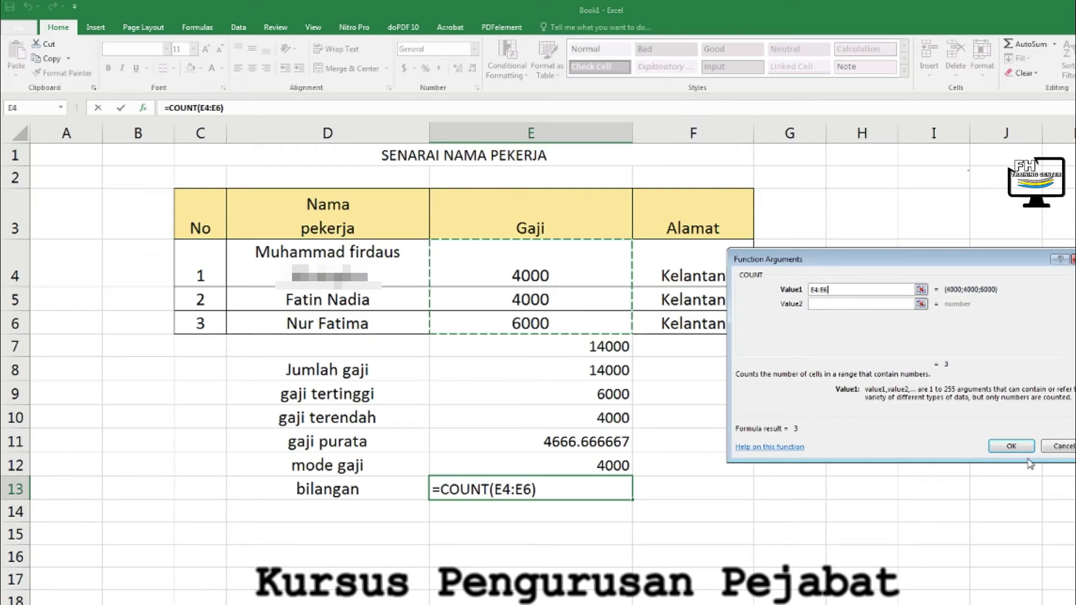
{"action": "left_click", "coordinate": [1012, 446]}
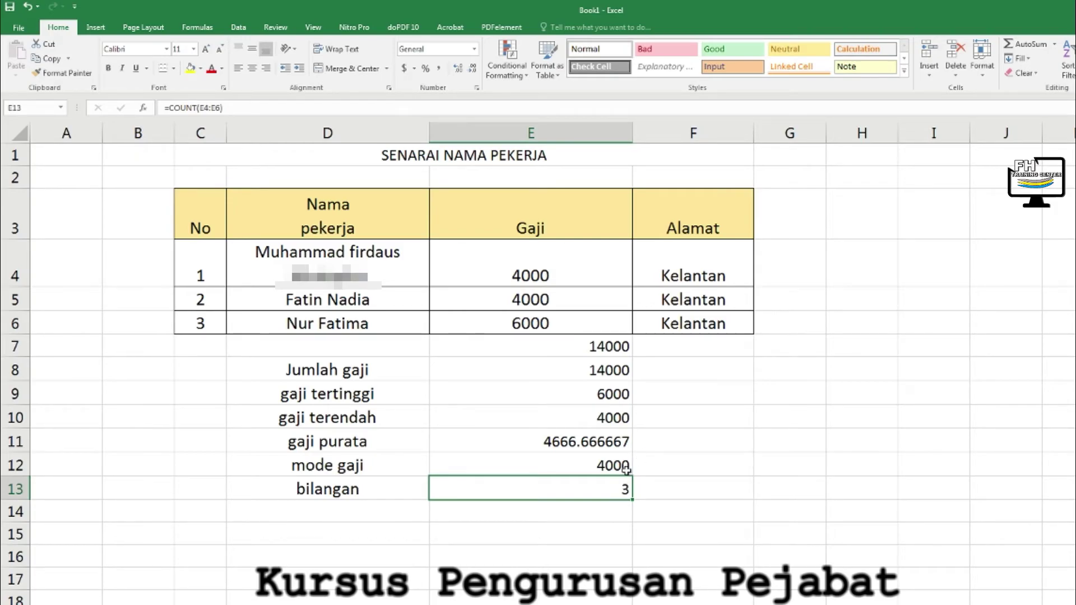
Extend the label in cell D13 to "bilangan pekerja"
{"action": "double_click", "coordinate": [374, 493]}
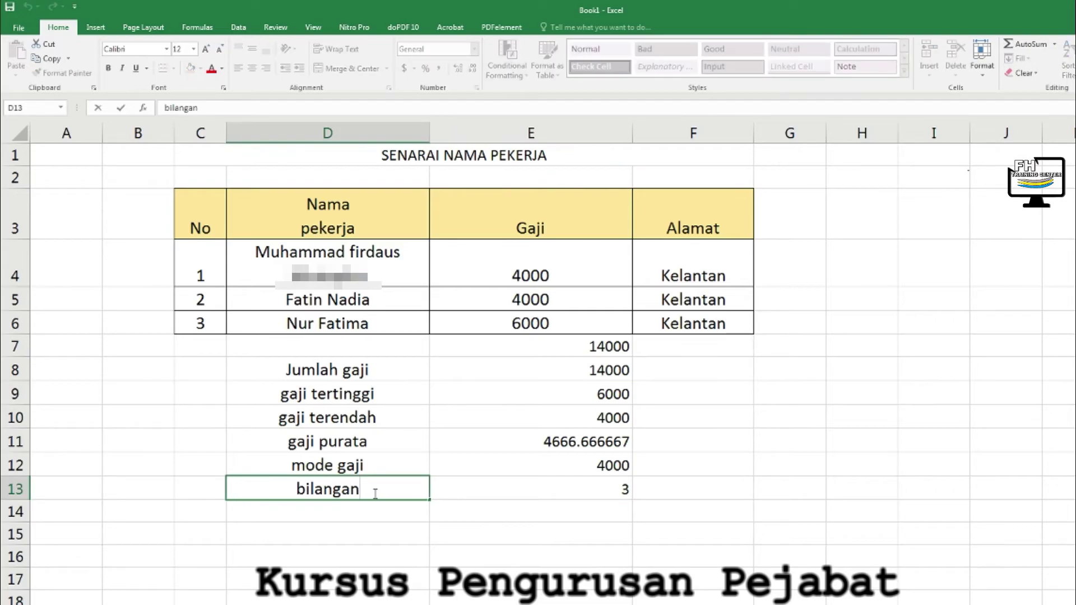
{"action": "type", "text": "pek"}
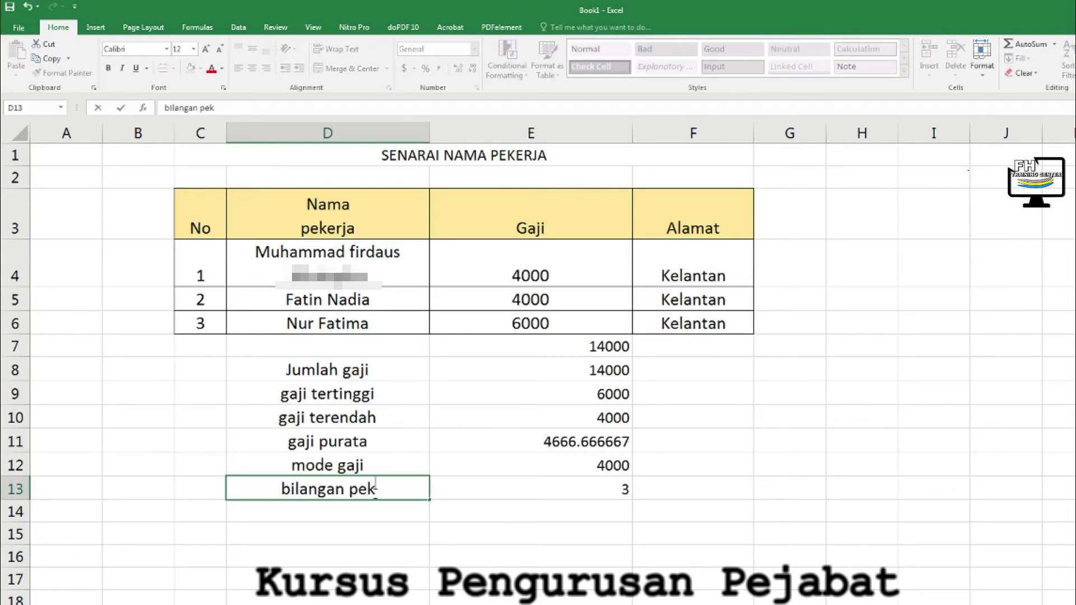
{"action": "type", "text": "erja"}
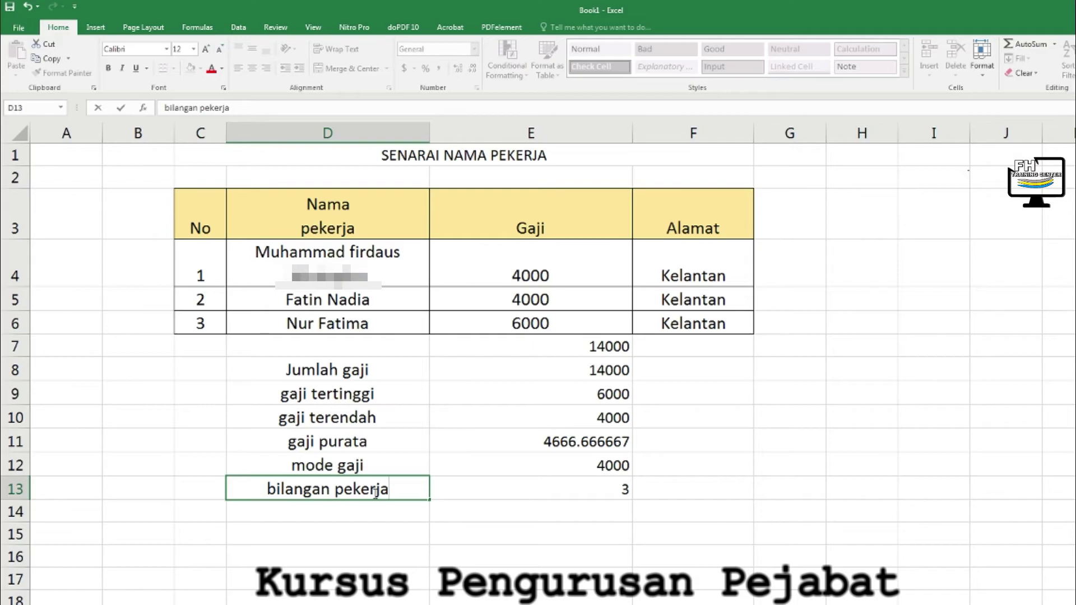
{"action": "left_click", "coordinate": [675, 479]}
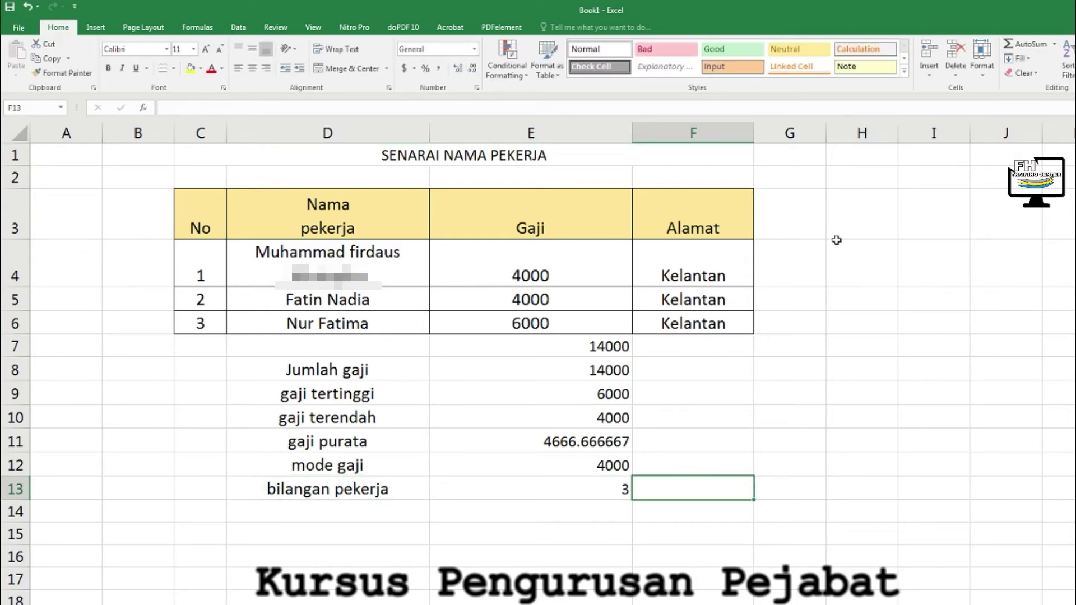
Insert a column headed "Bonus" before the Alamat column, and narrow both it and the Gaji column
{"action": "right_click", "coordinate": [676, 130]}
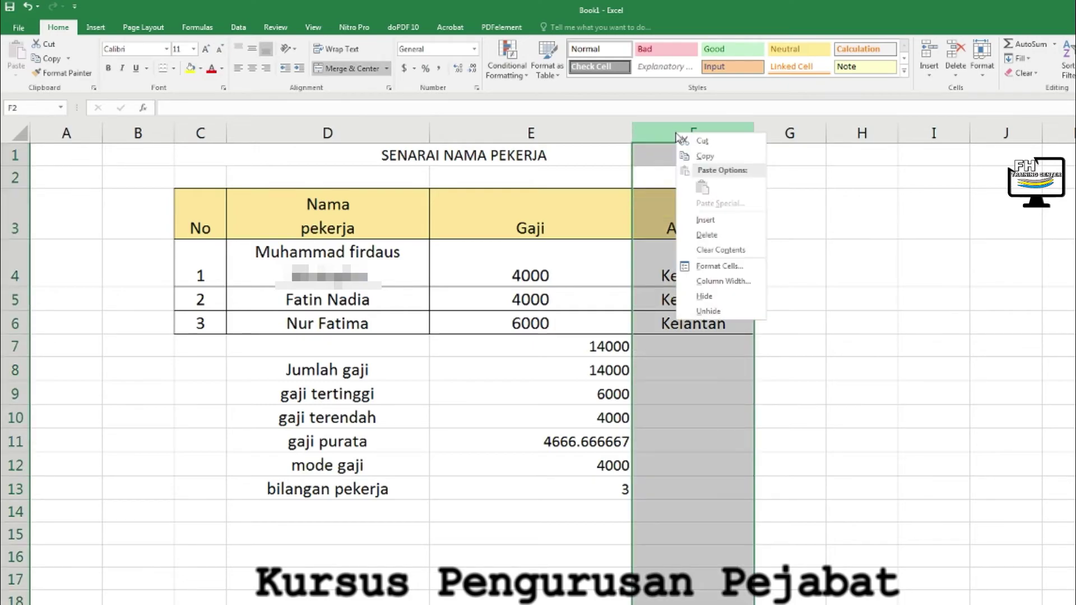
{"action": "left_click", "coordinate": [704, 219]}
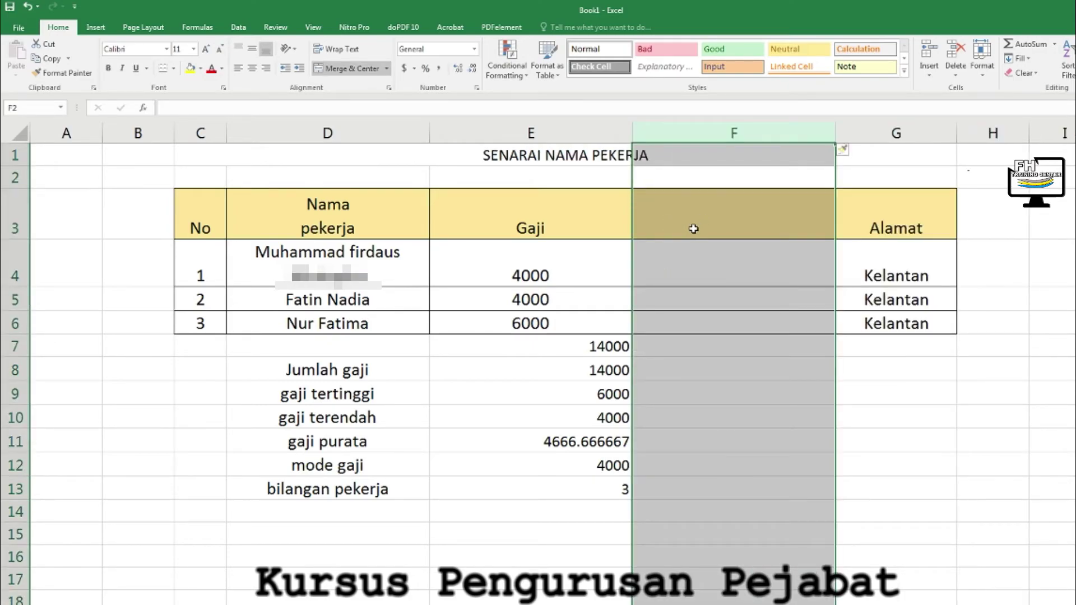
{"action": "double_click", "coordinate": [630, 133]}
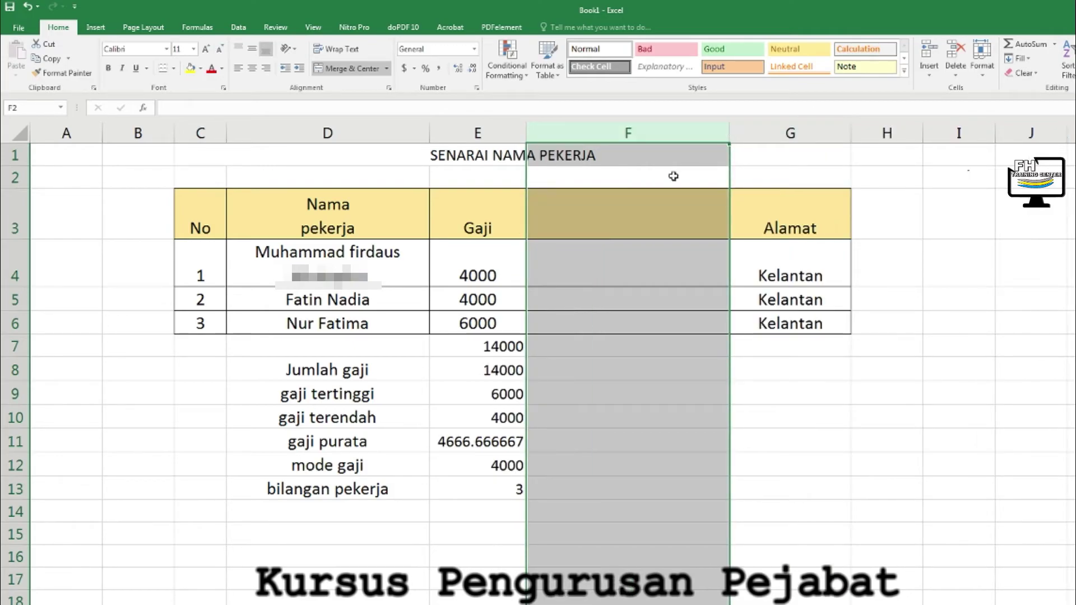
{"action": "left_click_drag", "start_coordinate": [732, 128], "coordinate": [658, 143]}
{"action": "left_click", "coordinate": [798, 432]}
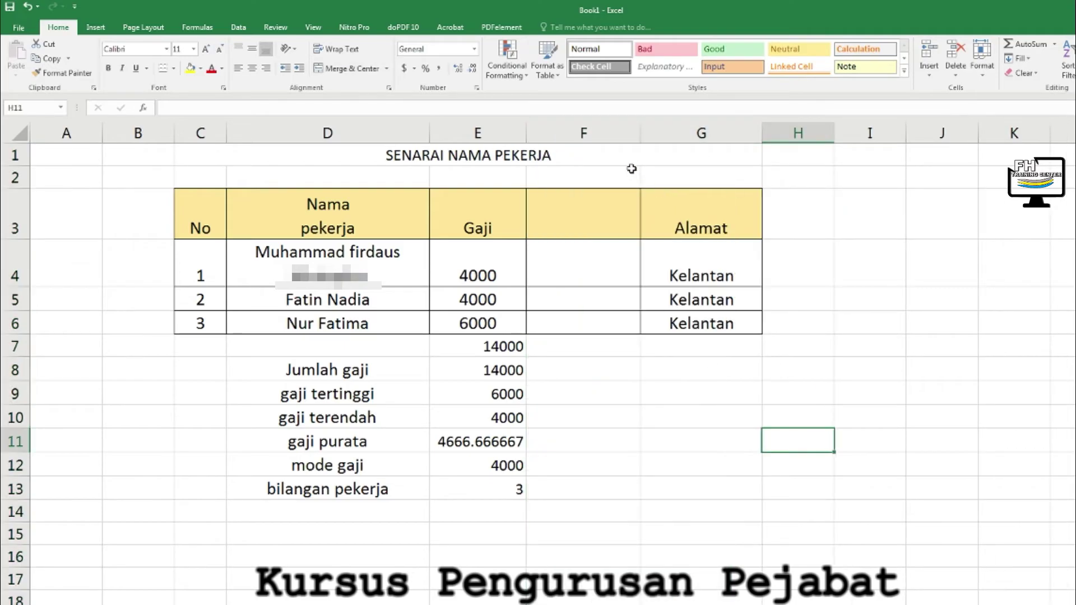
{"action": "left_click", "coordinate": [568, 227]}
{"action": "type", "text": "Bonus"}
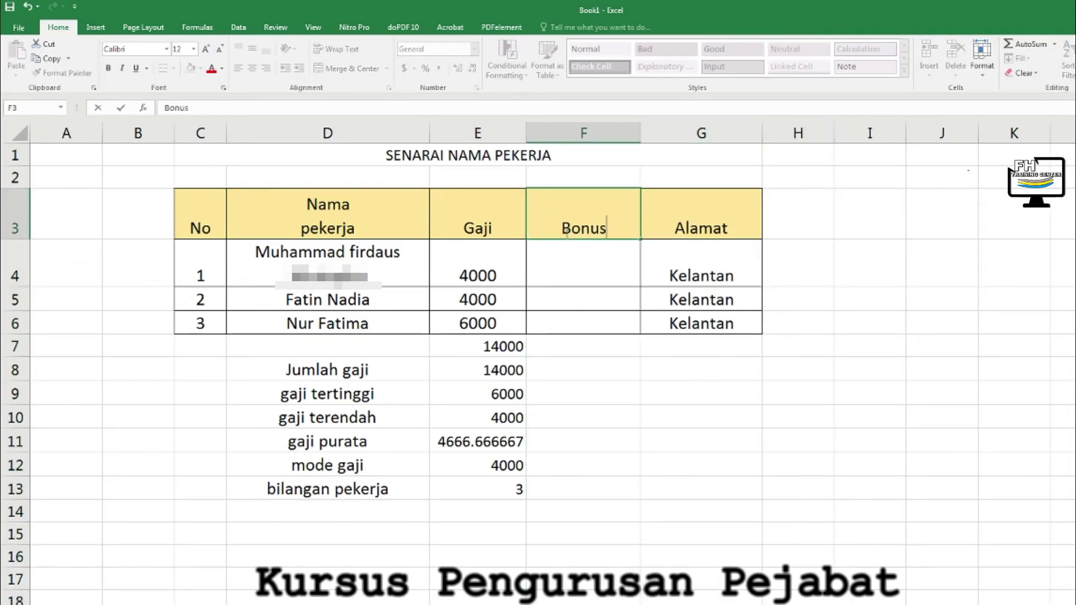
Calculate the first worker's bonus in cell F4 with the formula =E4*2 and fill it down to F6
{"action": "left_click", "coordinate": [554, 271]}
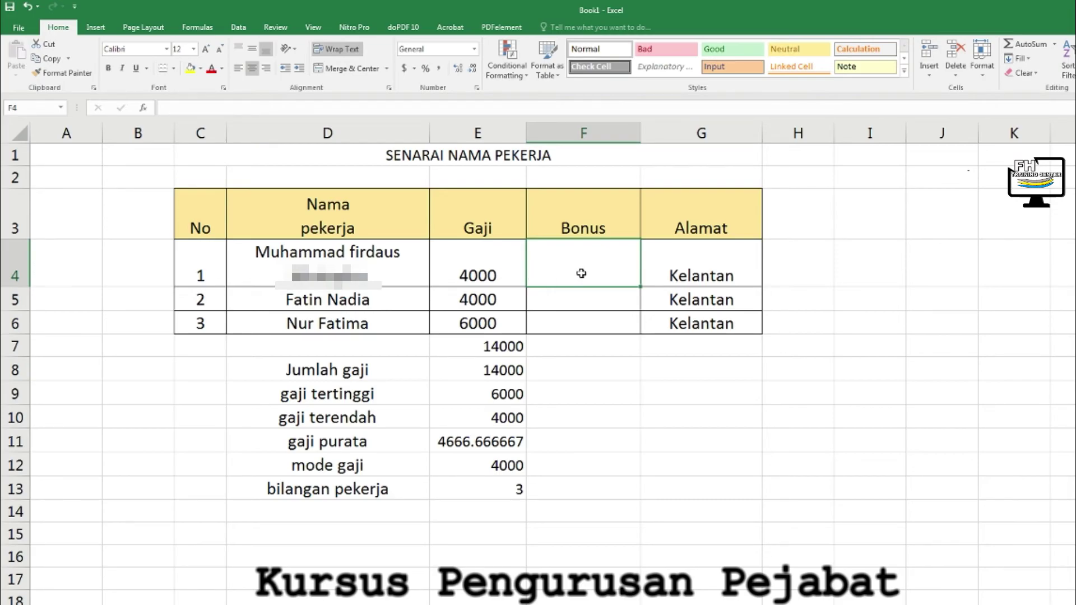
{"action": "type", "text": "="}
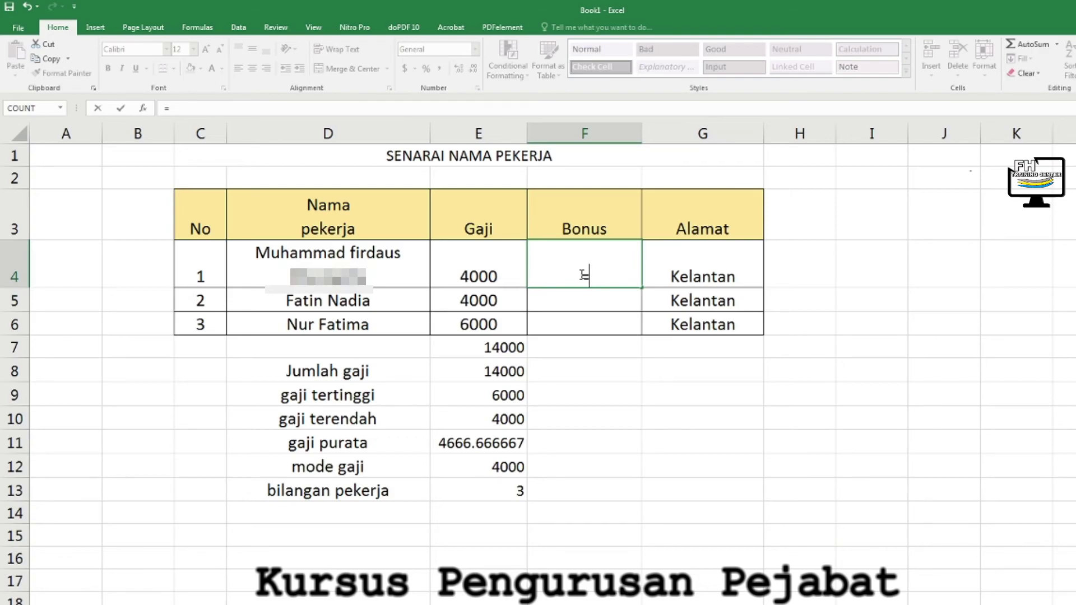
{"action": "left_click", "coordinate": [485, 268]}
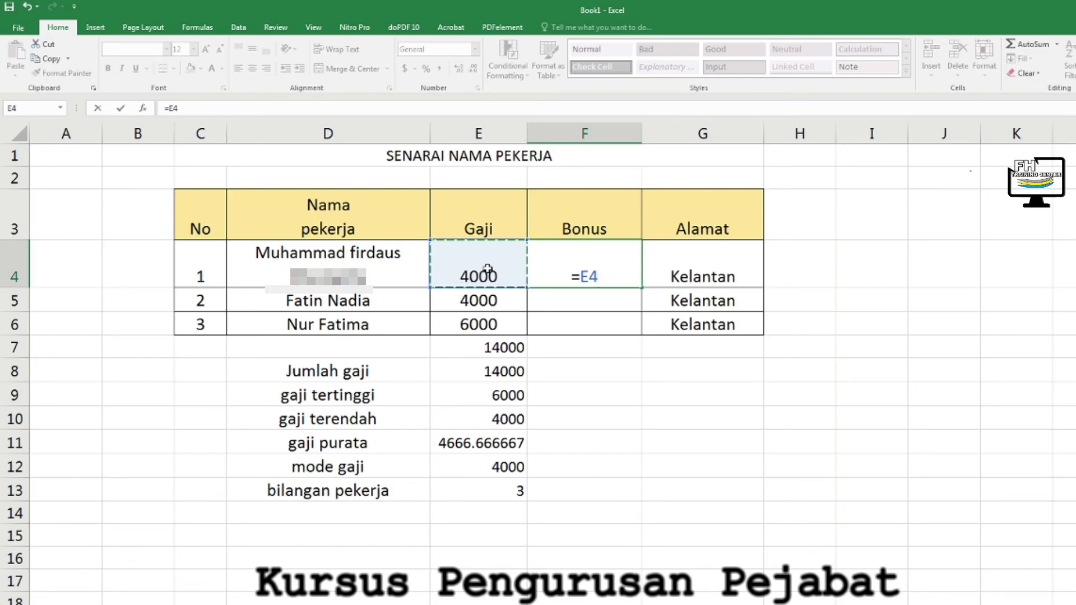
{"action": "type", "text": "*"}
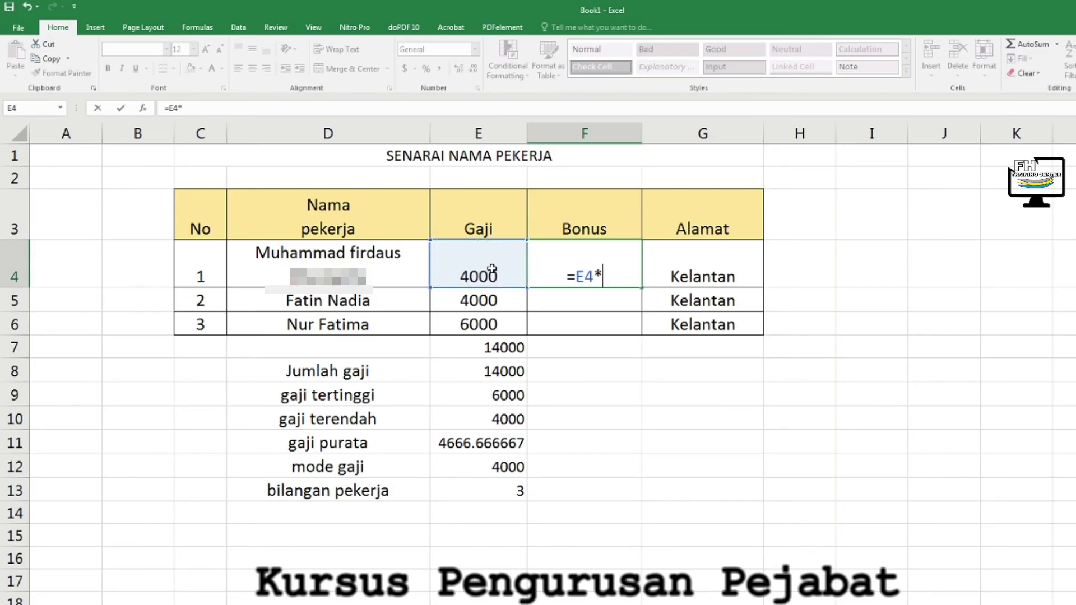
{"action": "type", "text": "2"}
{"action": "key", "text": "ctrl+Return"}
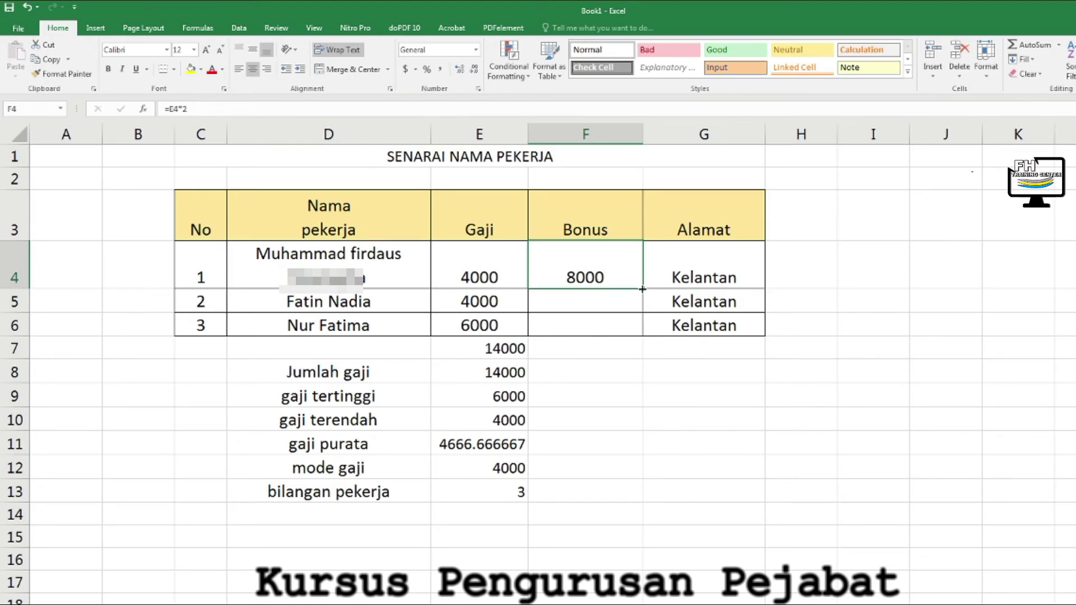
{"action": "left_click_drag", "start_coordinate": [640, 298], "coordinate": [638, 330]}
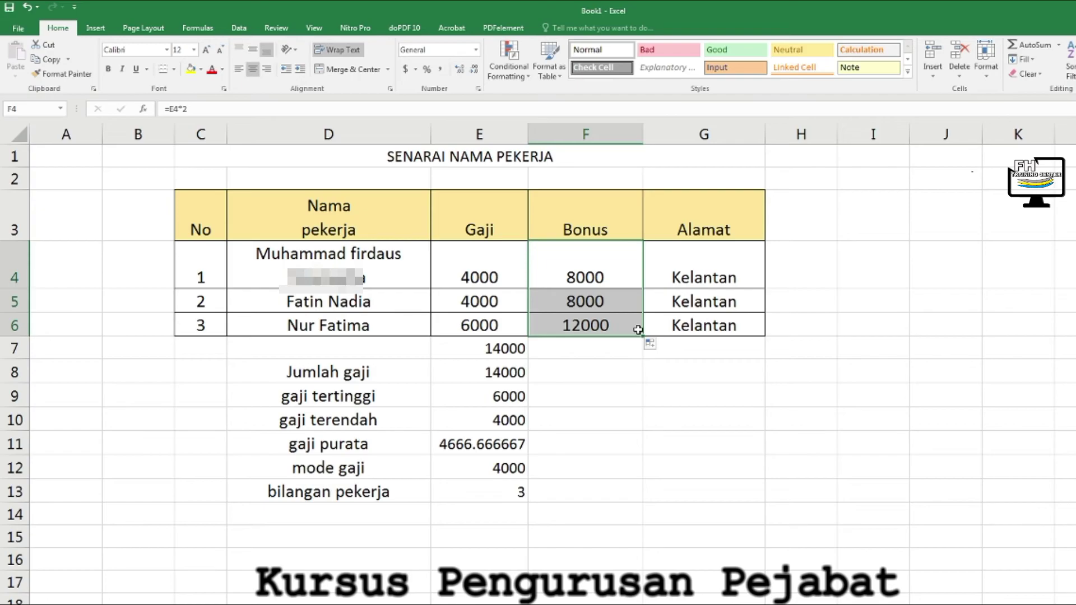
Check the cell references in the filled bonus formulas in F5 and F6
{"action": "double_click", "coordinate": [598, 303]}
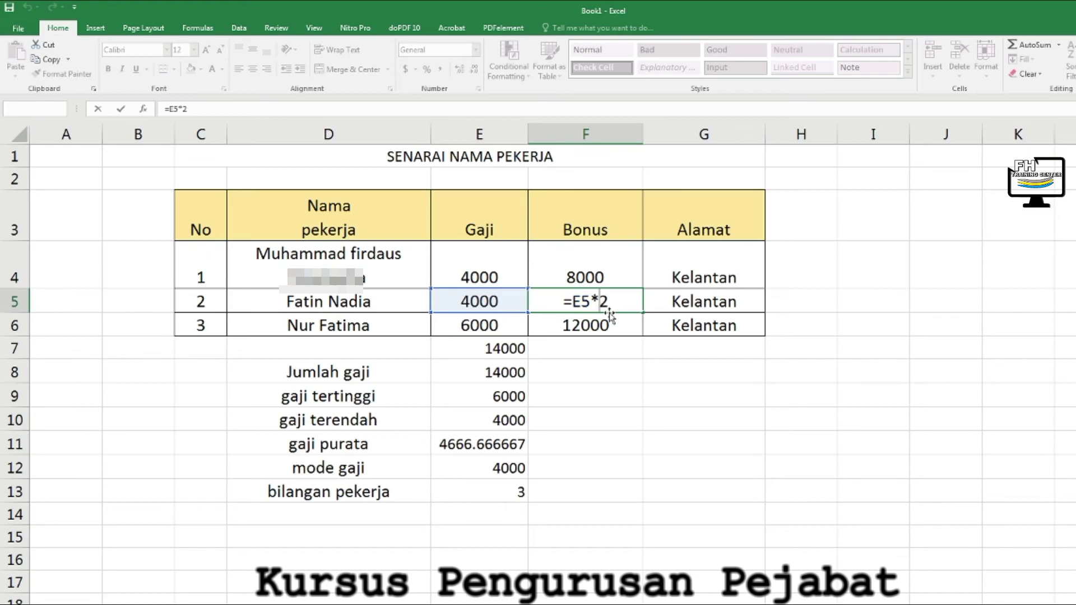
{"action": "key", "text": "Return"}
{"action": "double_click", "coordinate": [587, 322]}
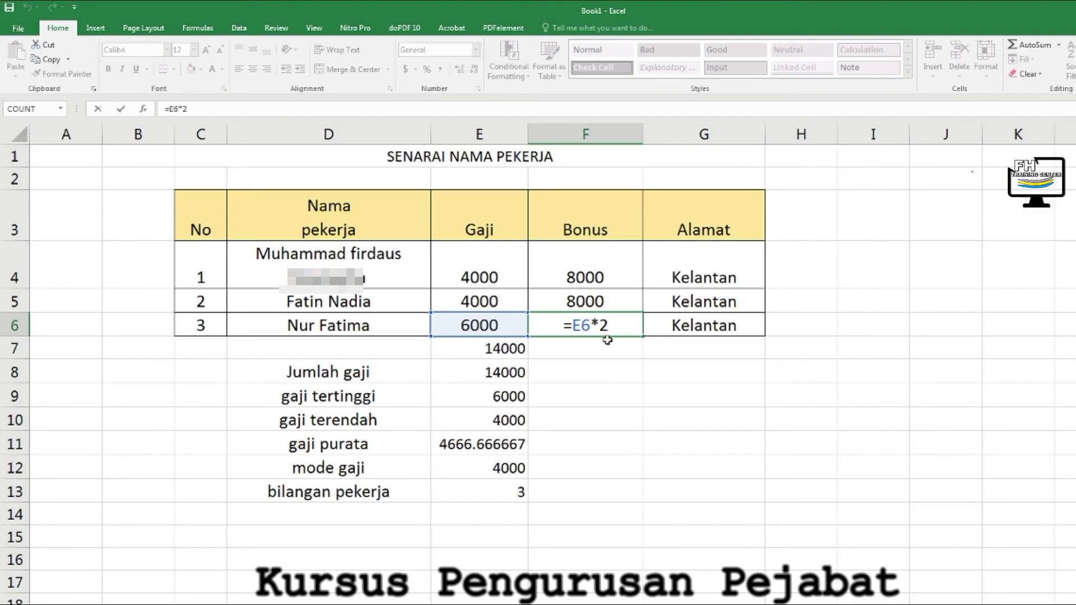
{"action": "key", "text": "Return"}
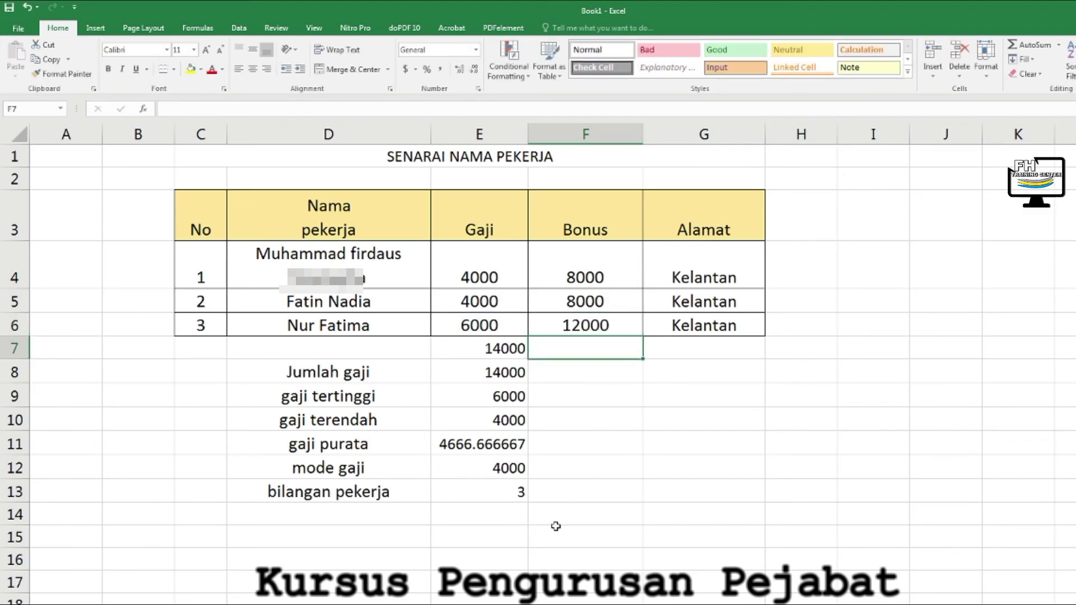
{"action": "left_click", "coordinate": [532, 494]}
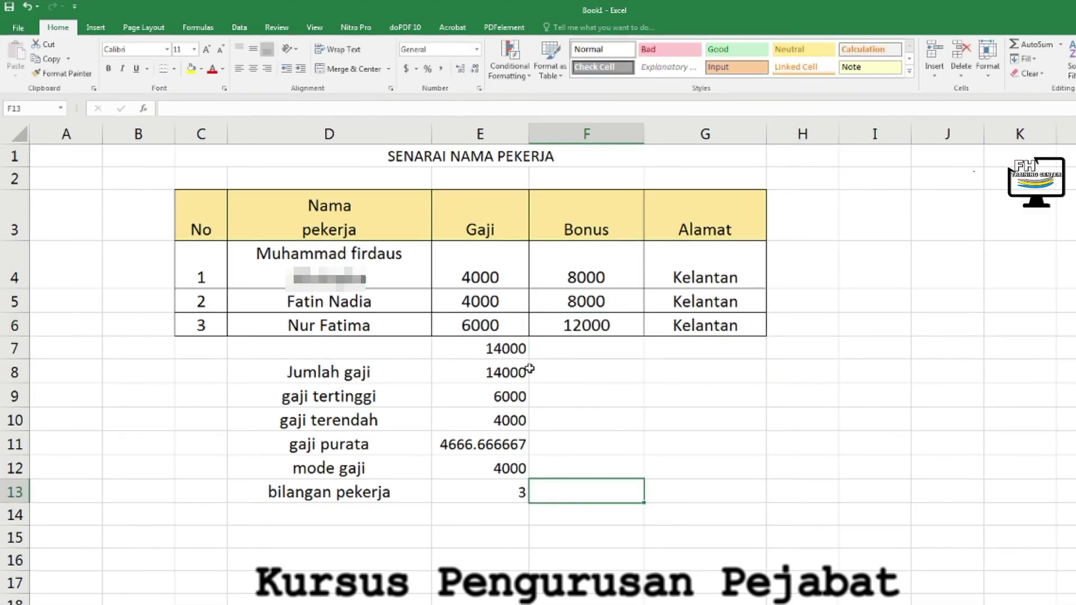
Examine the equals sign, cell reference and multiplier of the bonus formula in F4, keeping it as =E4*2
{"action": "left_click", "coordinate": [581, 287]}
{"action": "double_click", "coordinate": [585, 280]}
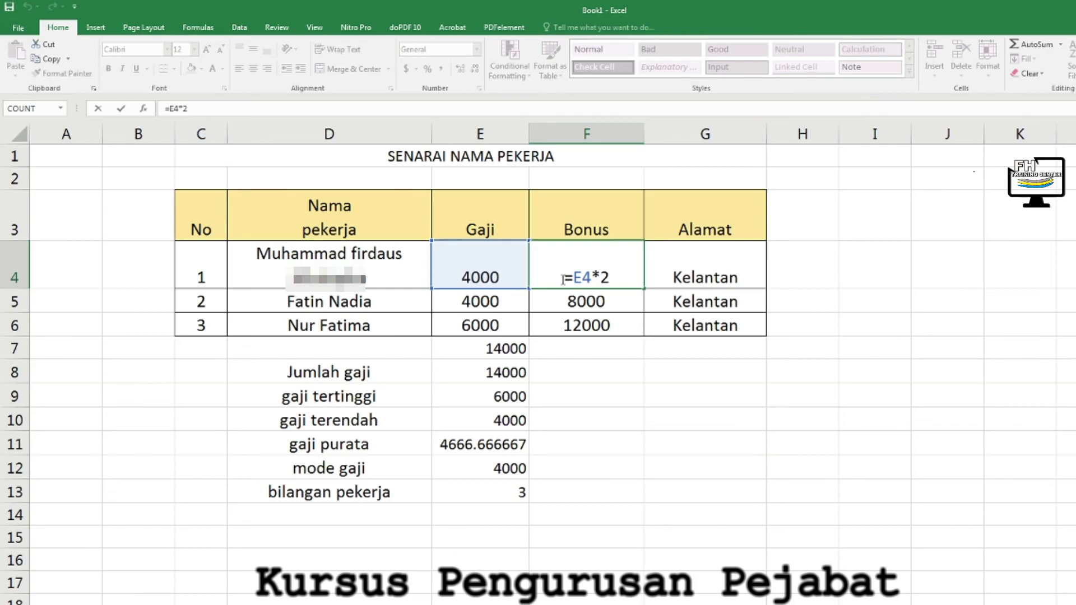
{"action": "left_click_drag", "start_coordinate": [563, 279], "coordinate": [573, 279]}
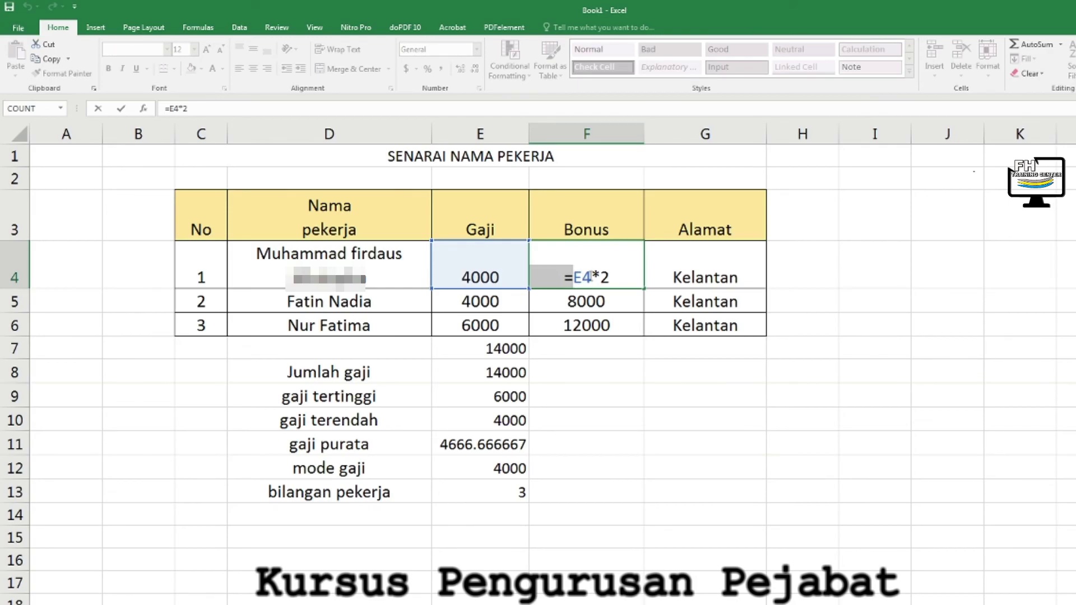
{"action": "left_click", "coordinate": [592, 277]}
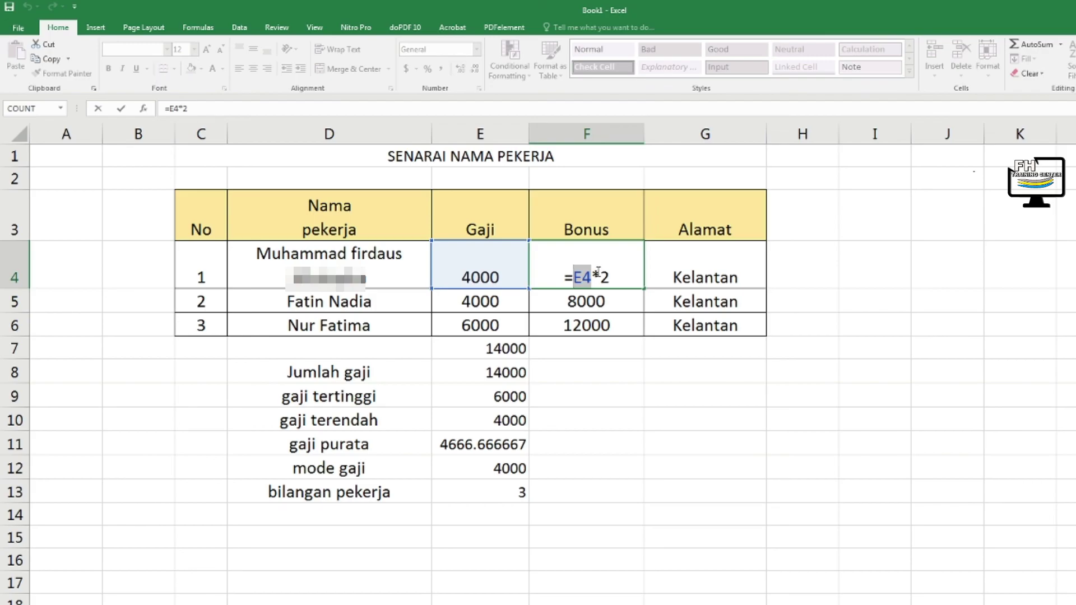
{"action": "left_click", "coordinate": [622, 429]}
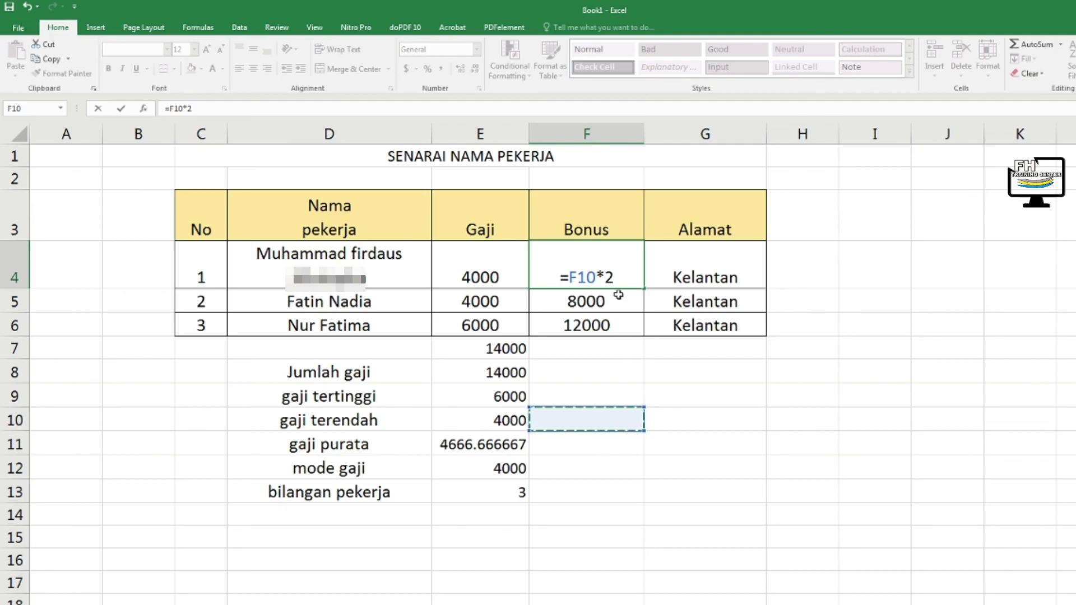
{"action": "left_click", "coordinate": [504, 271]}
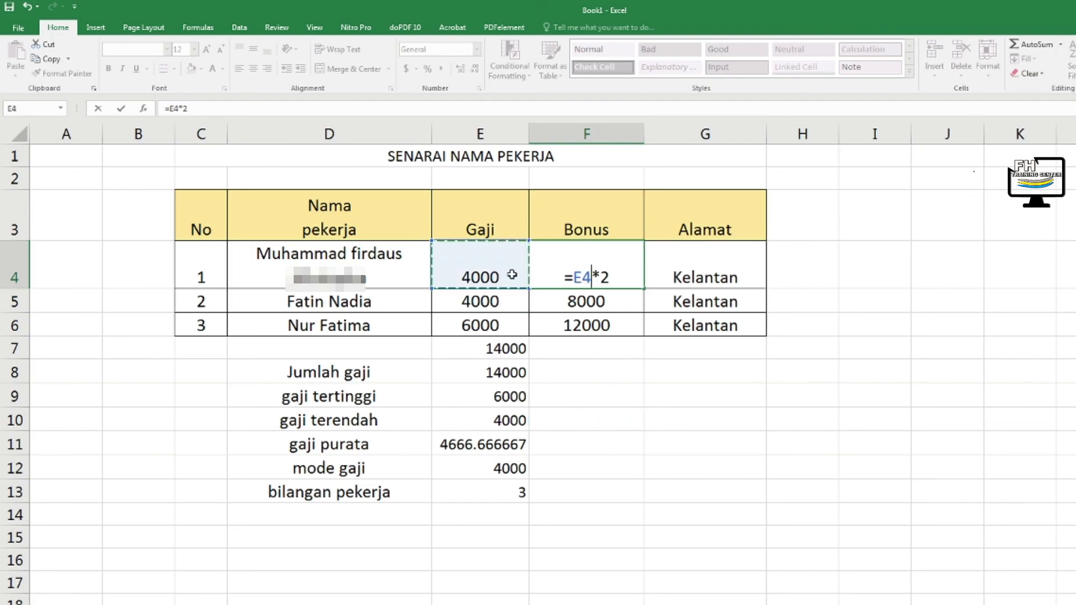
{"action": "key", "text": "Return"}
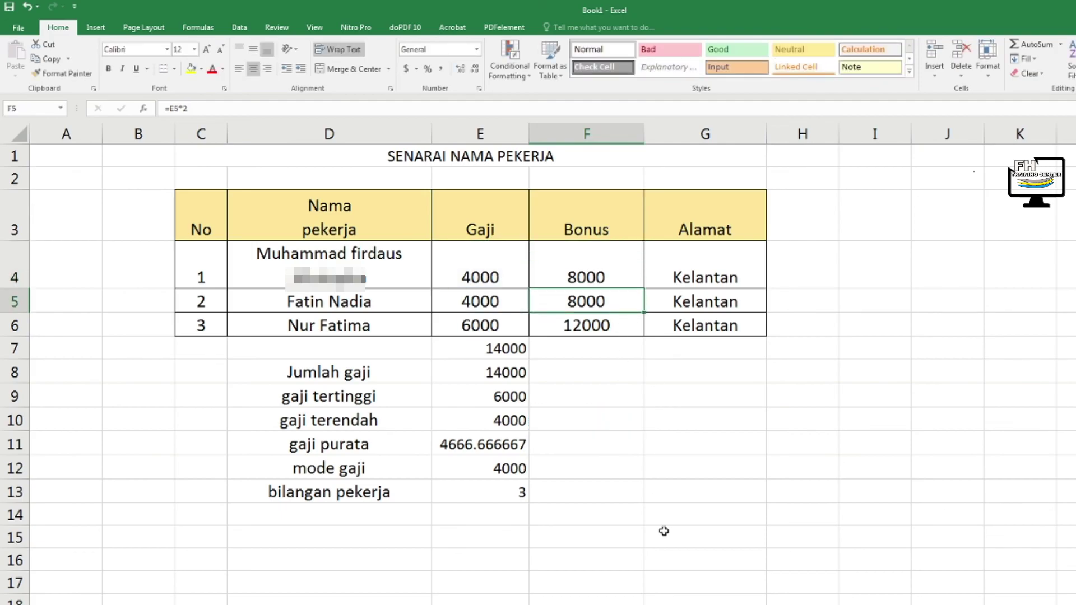